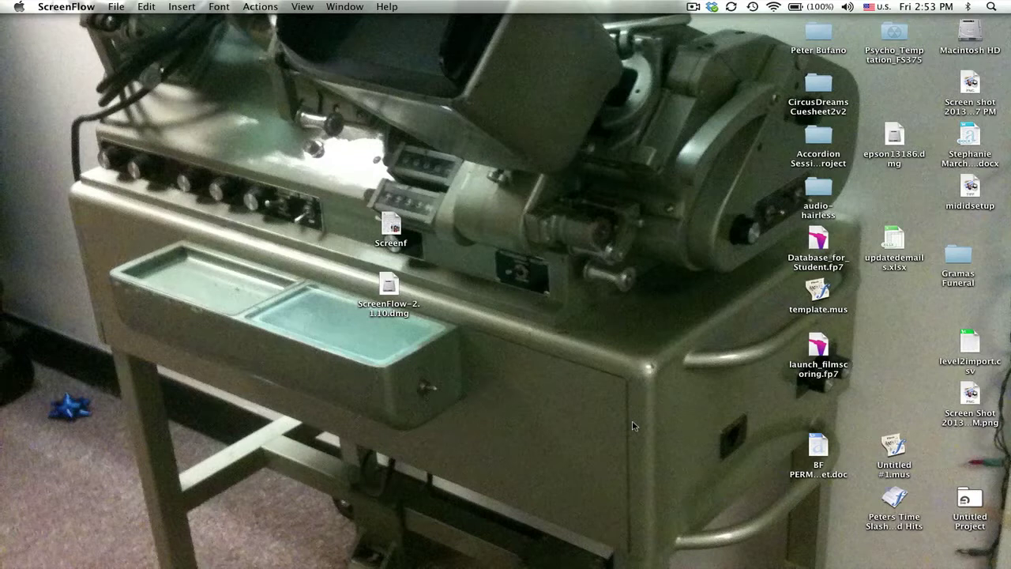
# Launch Audio MIDI Setup from the Dock and check its Window menu.
pyautogui.moveTo(555, 563)
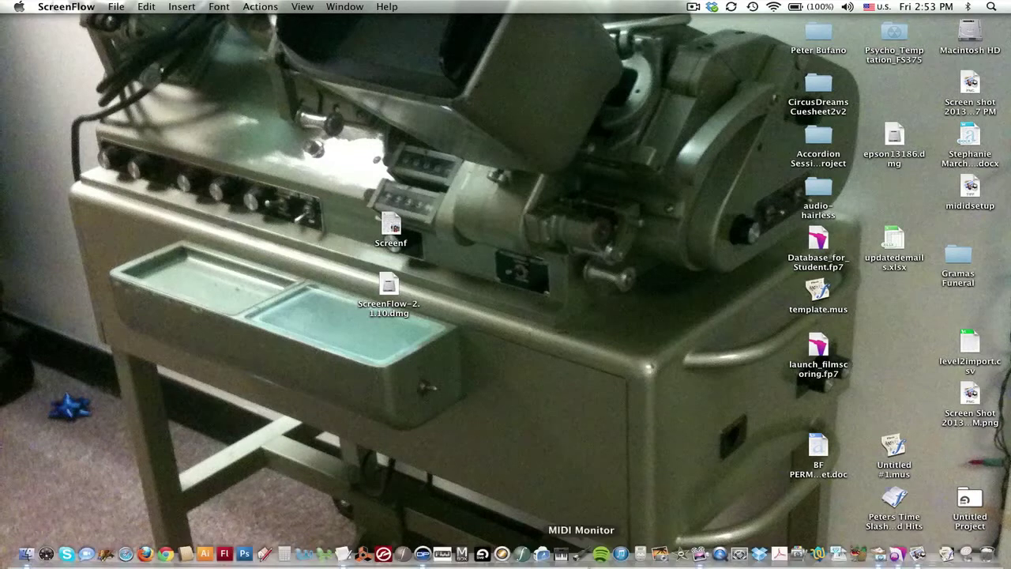
pyautogui.click(560, 556)
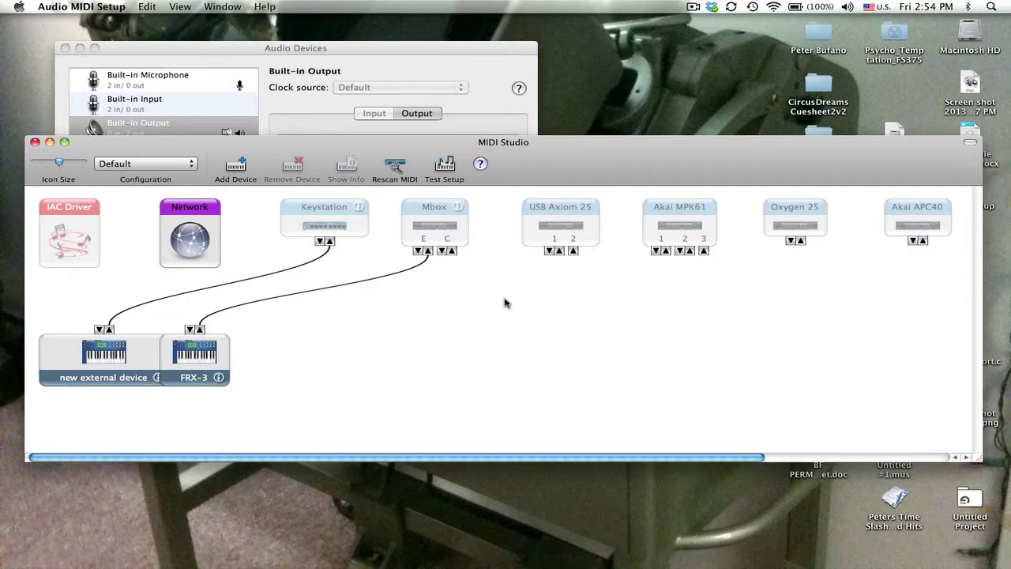
pyautogui.click(222, 8)
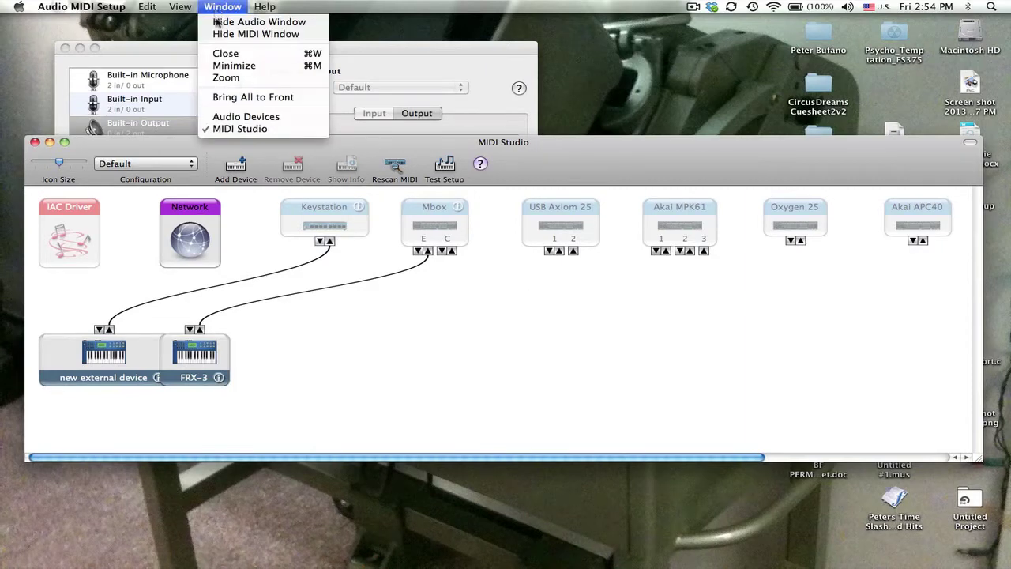
pyautogui.click(219, 5)
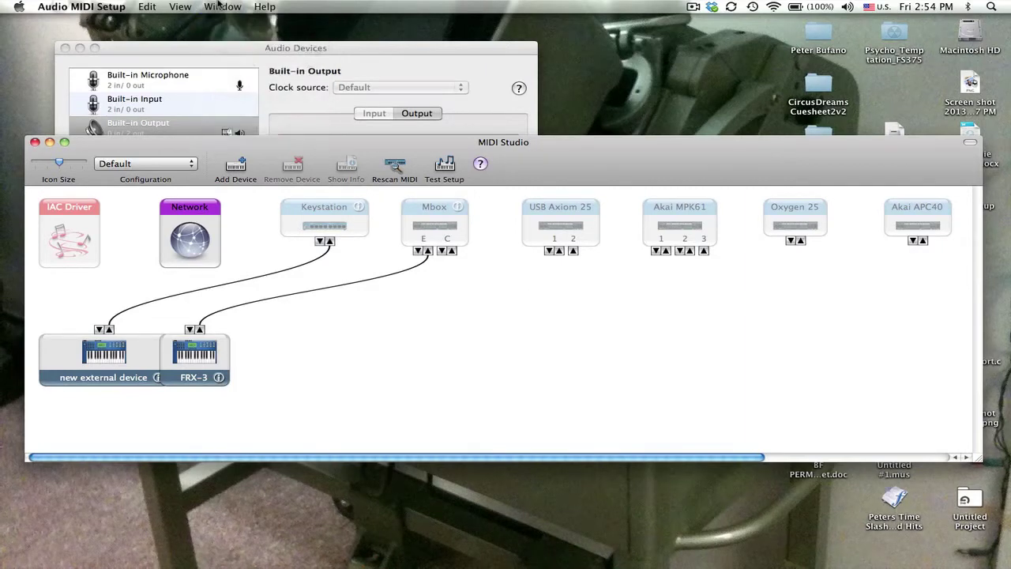
# Select the MIDI Express XT interface in the MIDI Studio canvas.
pyautogui.hscroll(5, 519, 334)
pyautogui.hscroll(6, 519, 335)
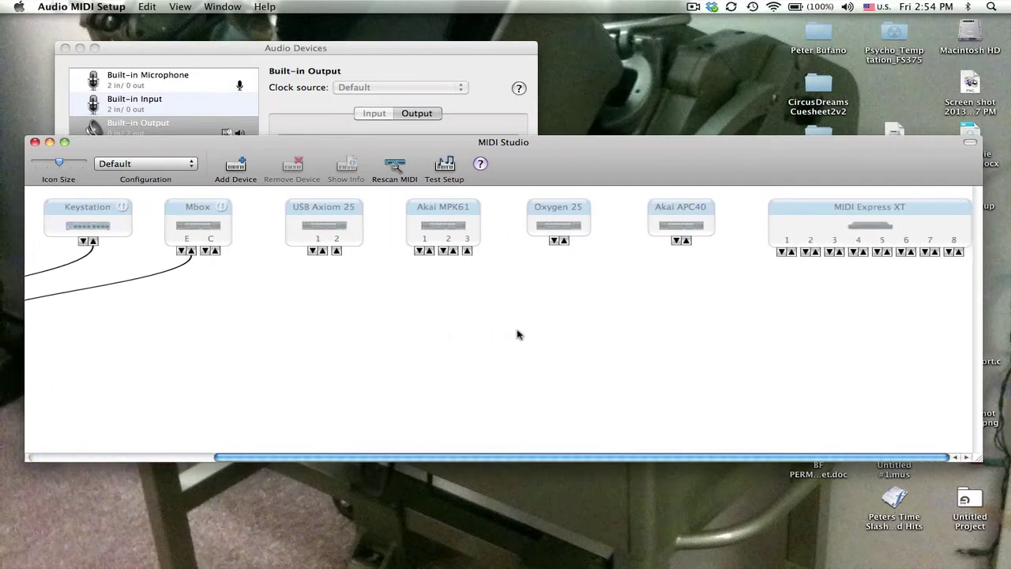
pyautogui.click(807, 214)
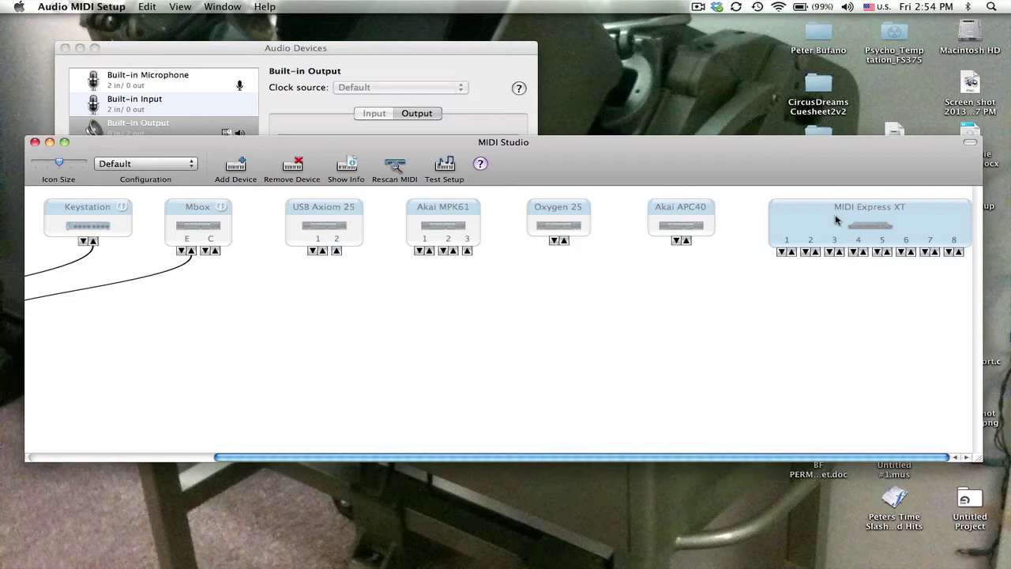
pyautogui.hscroll(-6, 589, 307)
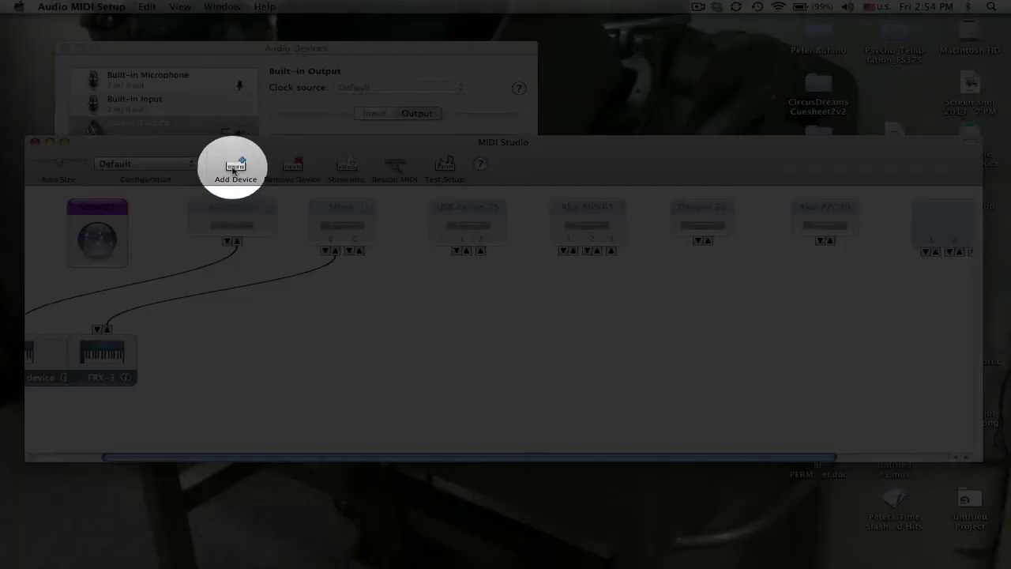
# Add a new external MIDI device and set its manufacturer to CueLine.
pyautogui.click(234, 166)
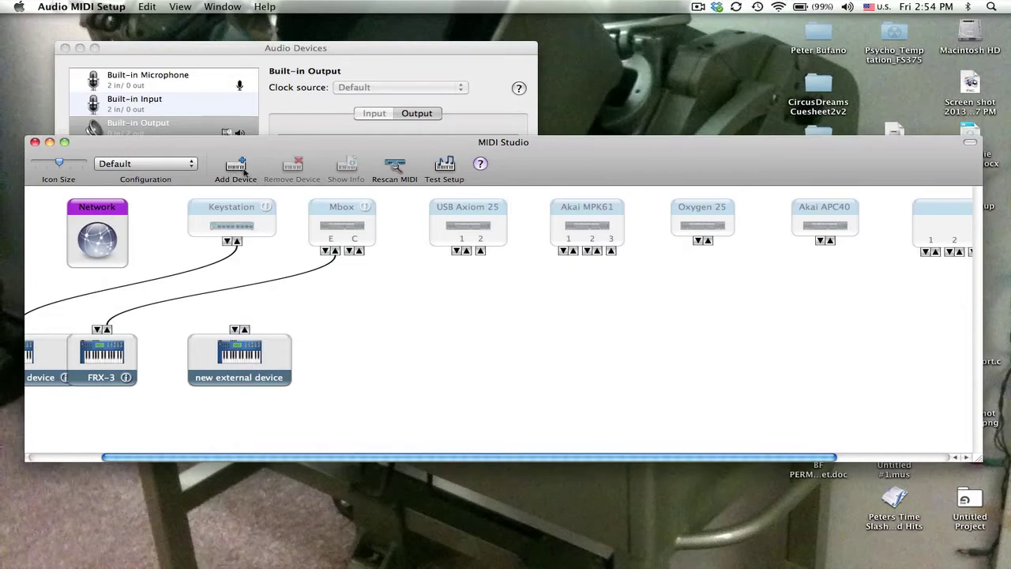
pyautogui.doubleClick(273, 348)
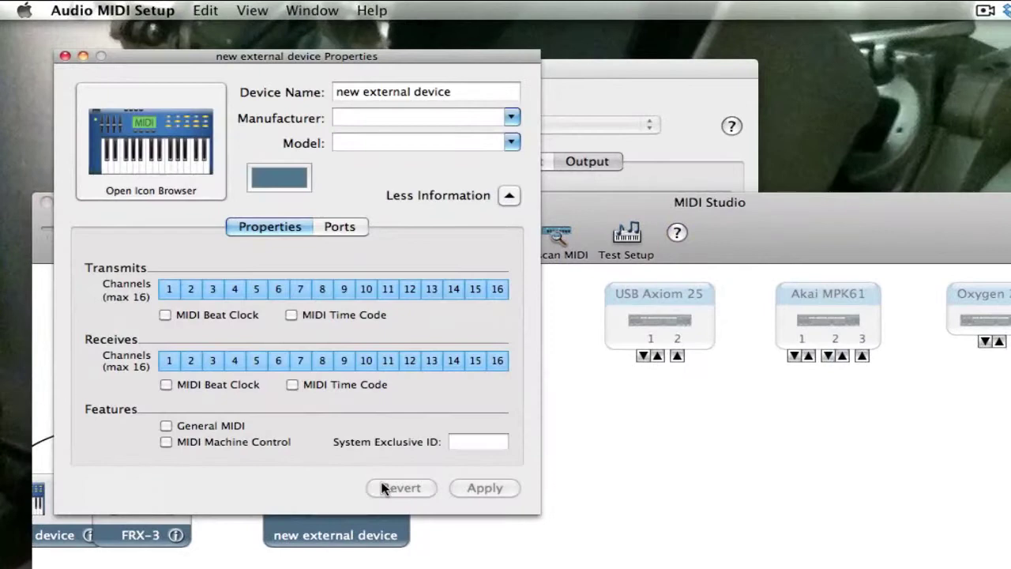
pyautogui.click(512, 116)
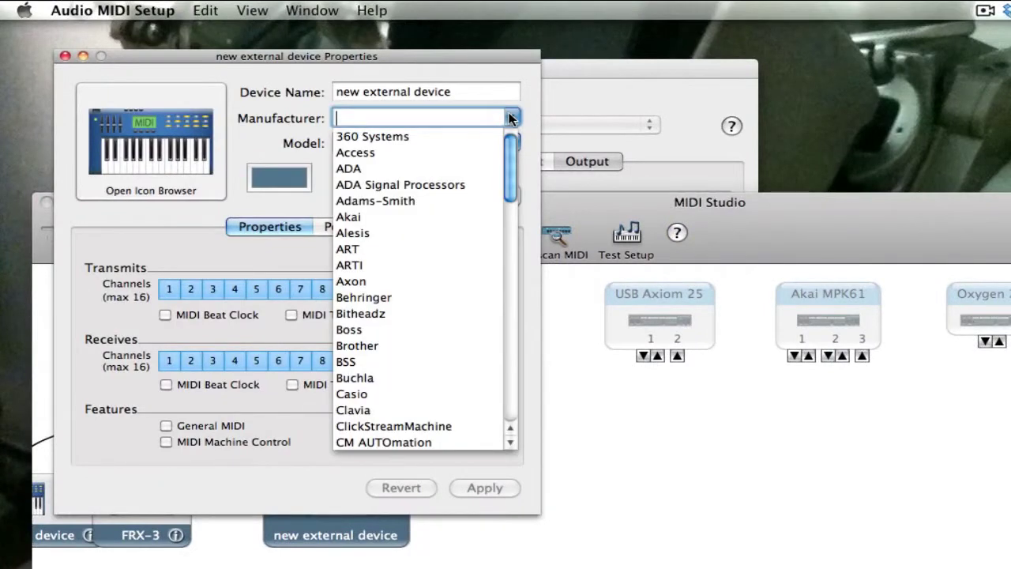
pyautogui.scroll(-2, 379, 375)
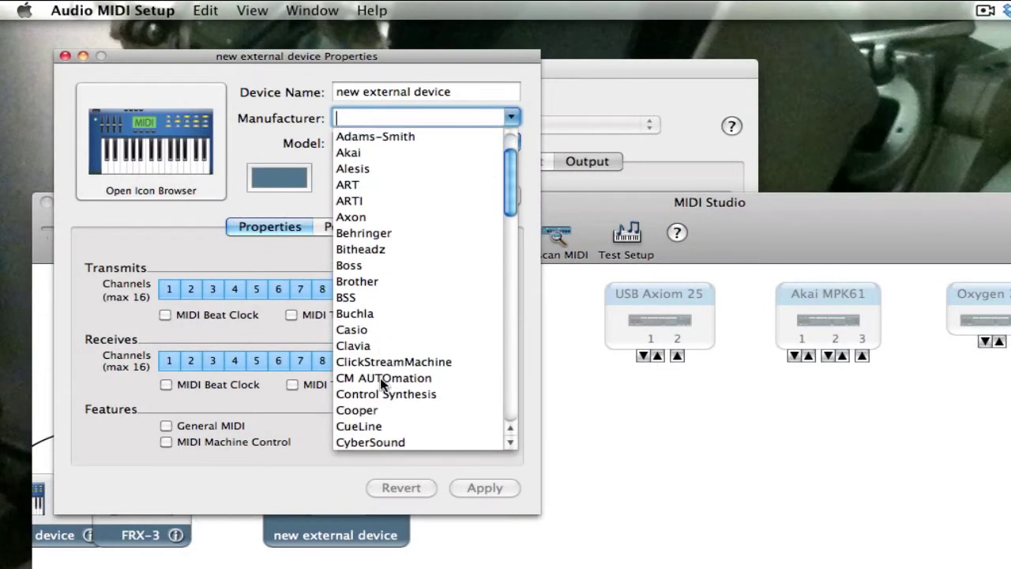
pyautogui.scroll(-3, 380, 378)
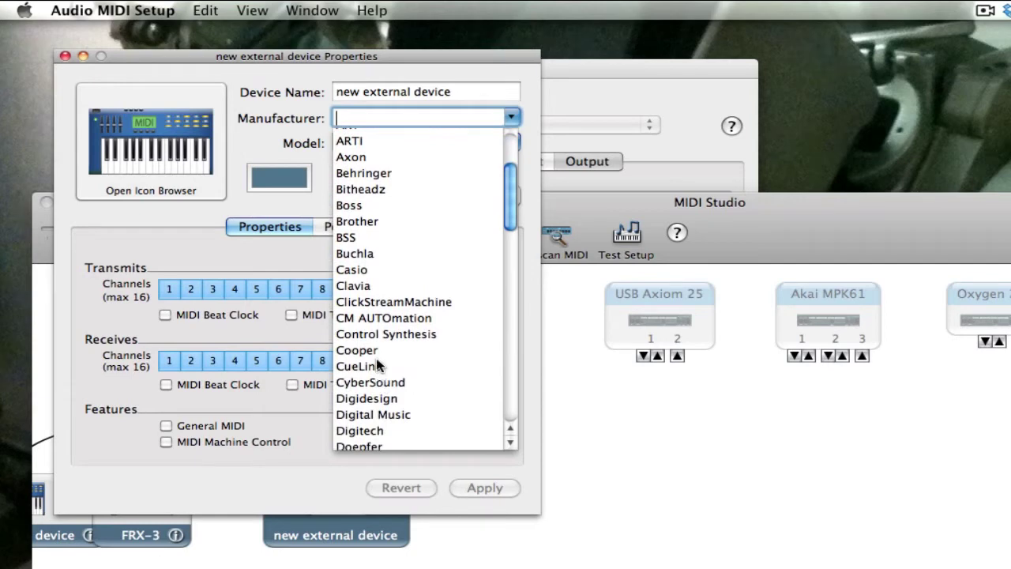
pyautogui.click(377, 362)
# Set the device model to ProCue 1M1, receiving on channels 1–16, and apply.
pyautogui.click(511, 142)
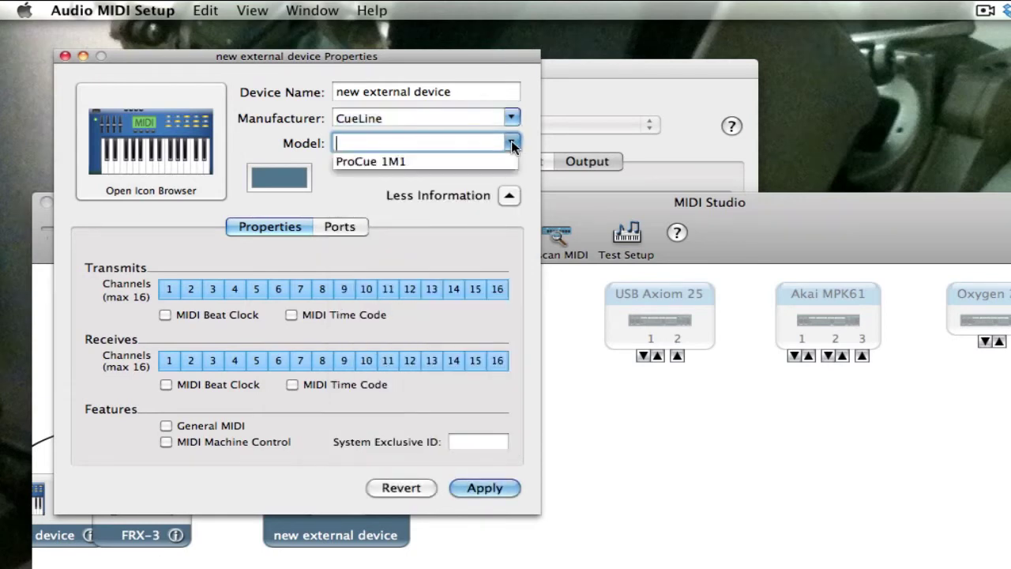
pyautogui.click(449, 160)
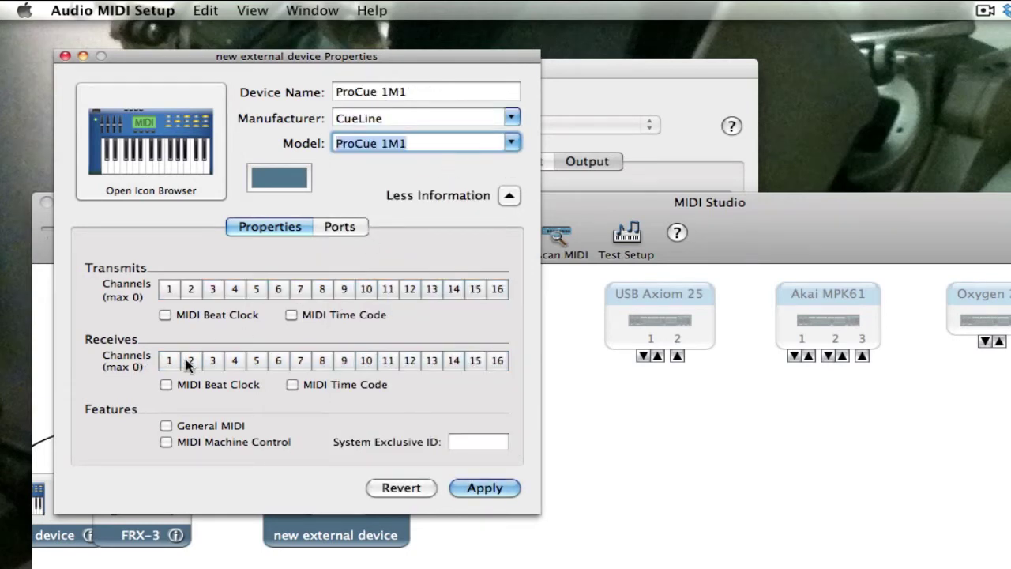
pyautogui.moveTo(169, 361); pyautogui.dragTo(511, 358)
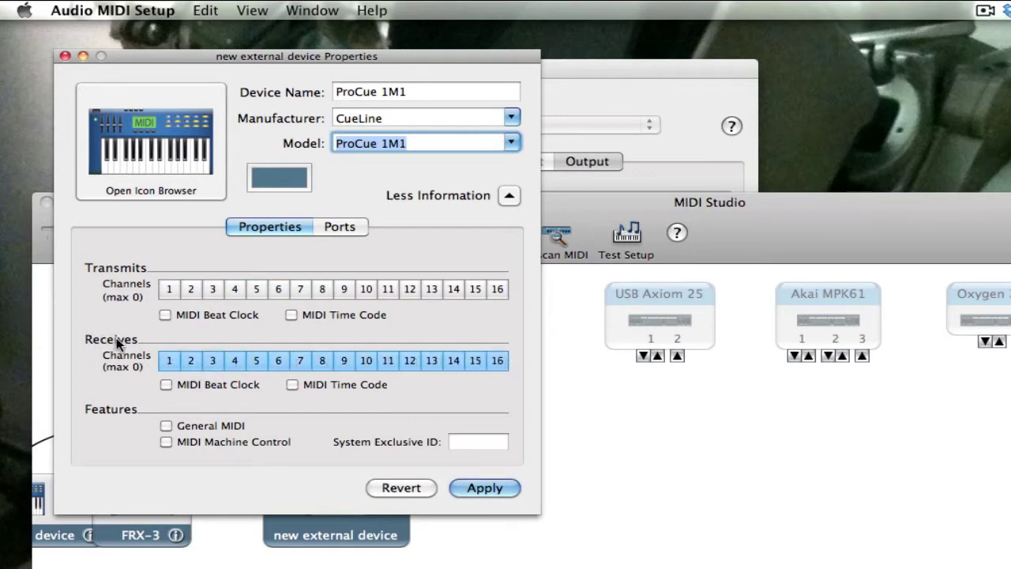
pyautogui.click(494, 488)
pyautogui.click(65, 56)
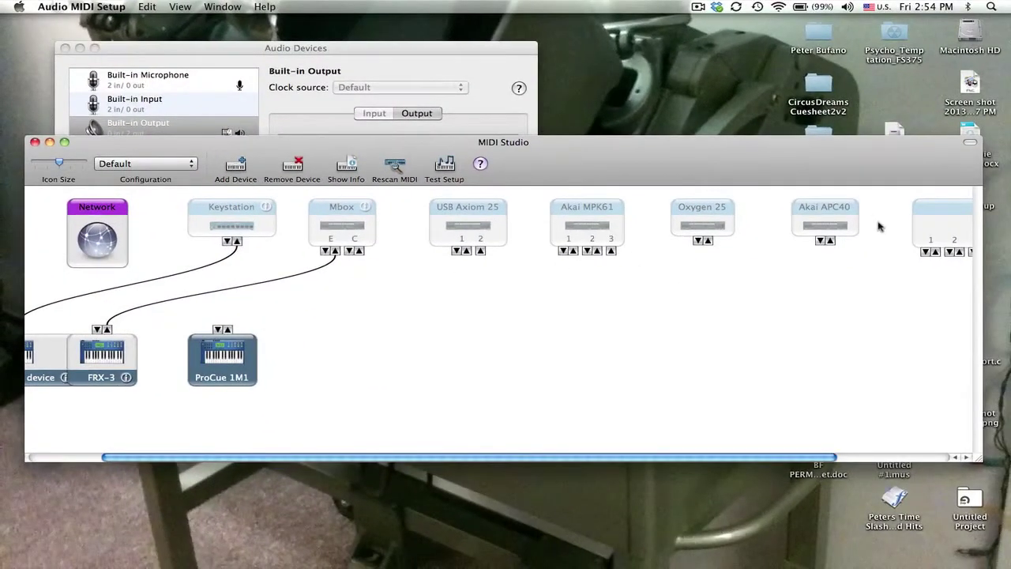
# Wire MIDI Express XT port 1 out to the ProCue 1M1 input, then hide Audio MIDI Setup.
pyautogui.hscroll(3, 865, 322)
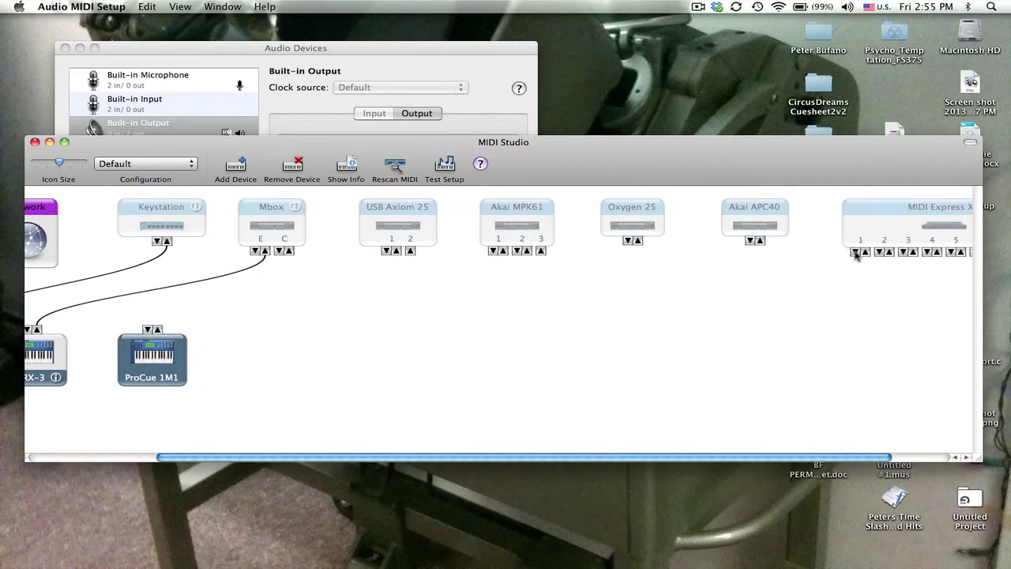
pyautogui.moveTo(856, 252); pyautogui.dragTo(147, 331)
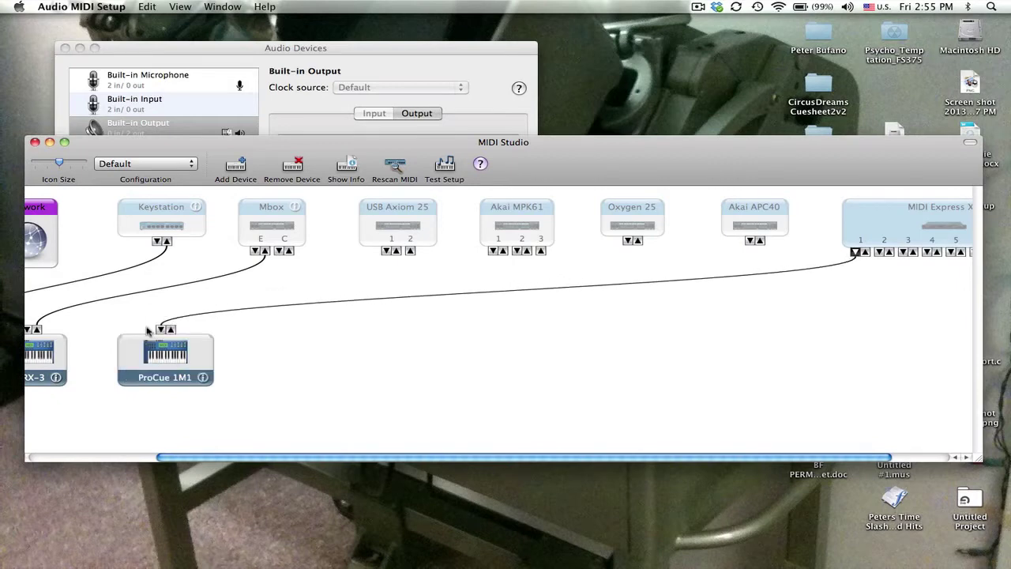
pyautogui.press('super+h')
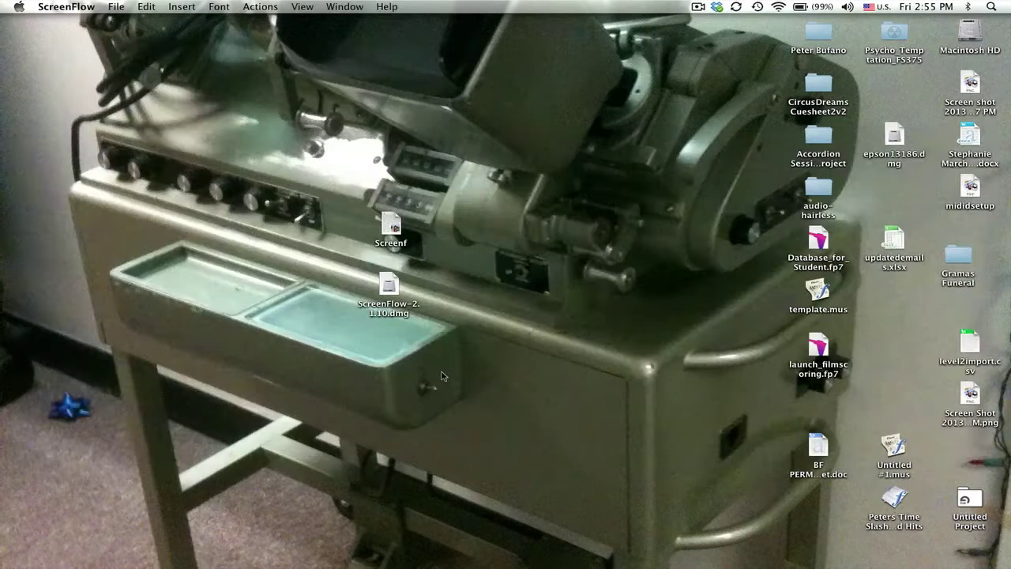
# Switch to Digital Performer's streamer project and set the tempo source to Conductor track.
pyautogui.moveTo(363, 555)
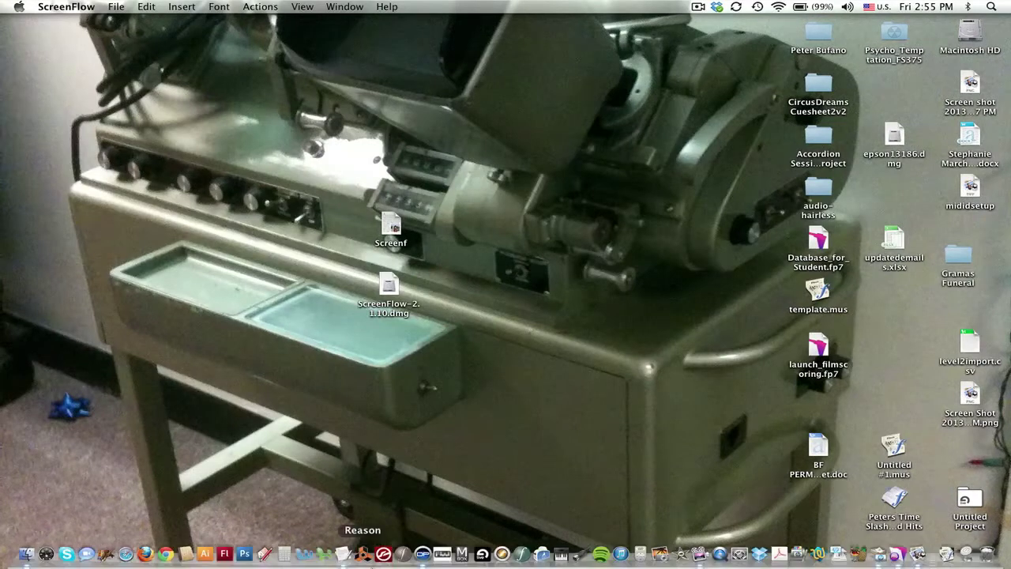
pyautogui.click(422, 554)
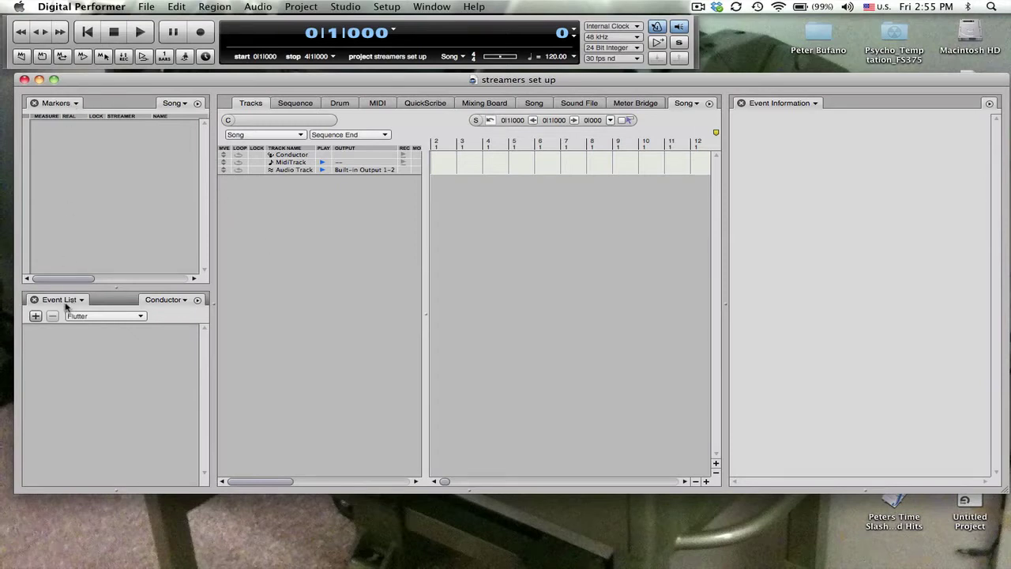
pyautogui.click(165, 300)
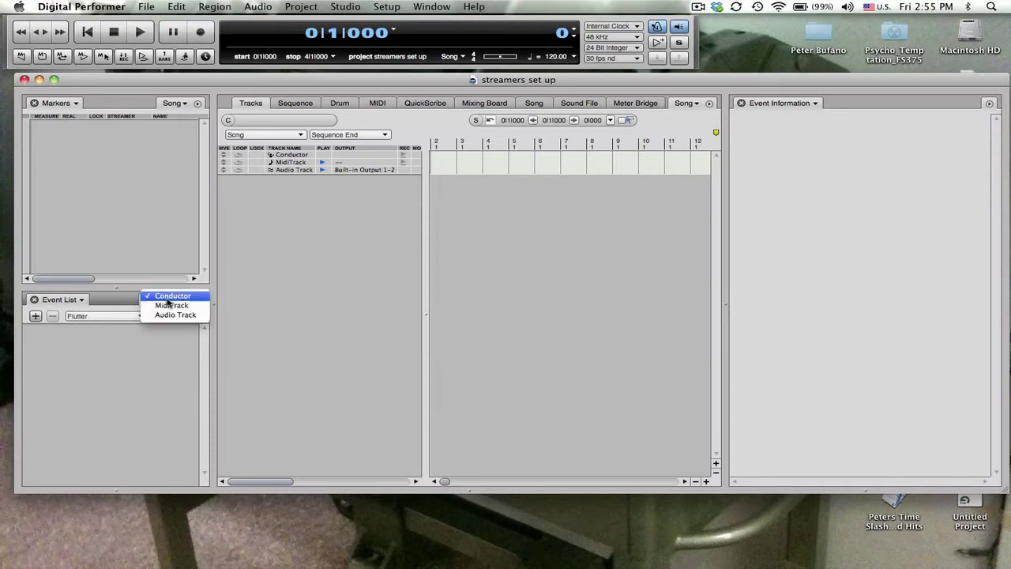
pyautogui.click(168, 303)
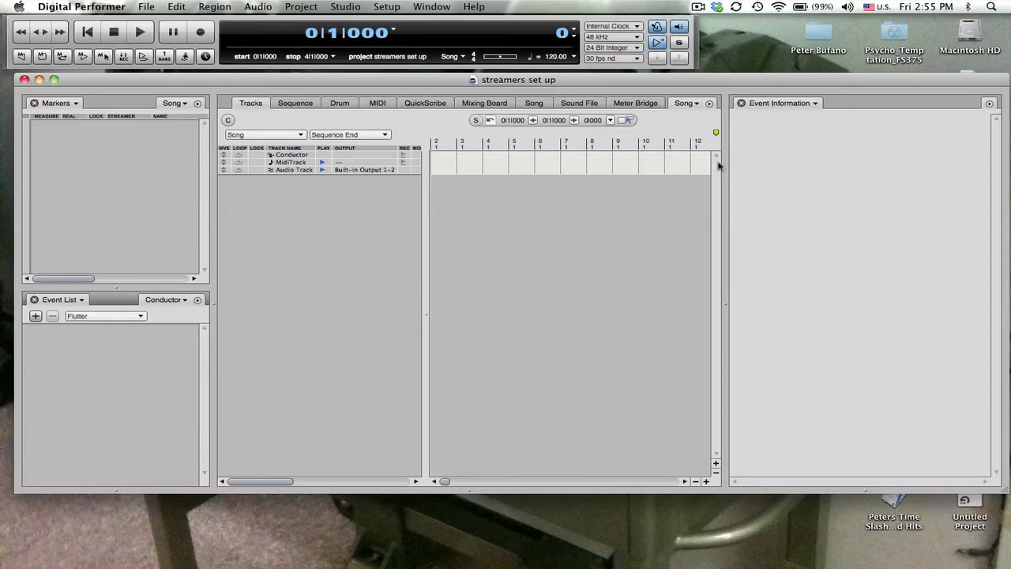
pyautogui.click(574, 56)
pyautogui.click(600, 66)
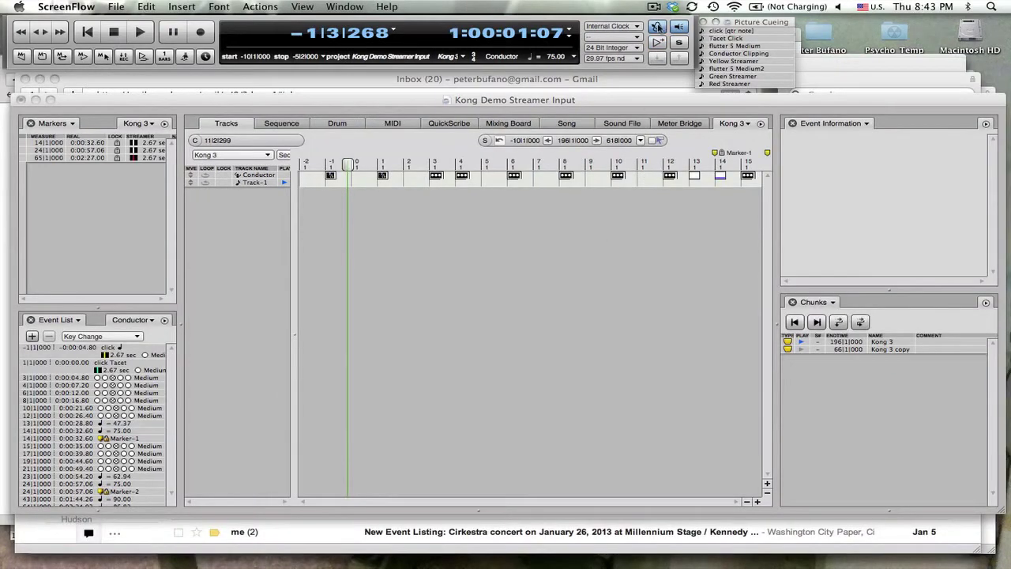
# Open the metronome click settings and leave the Accented MIDI Click device unchanged.
pyautogui.click(658, 28)
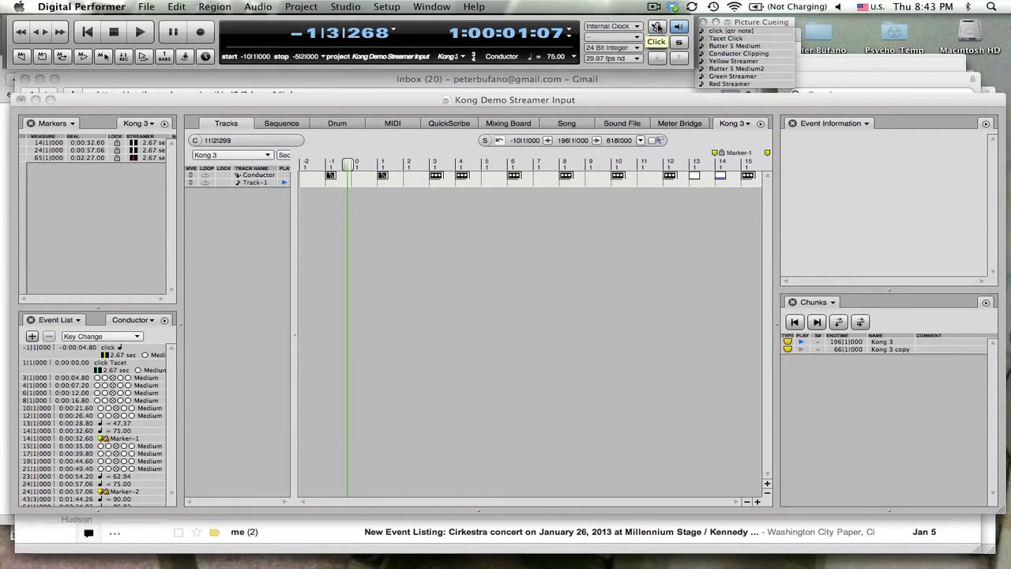
pyautogui.doubleClick(656, 27)
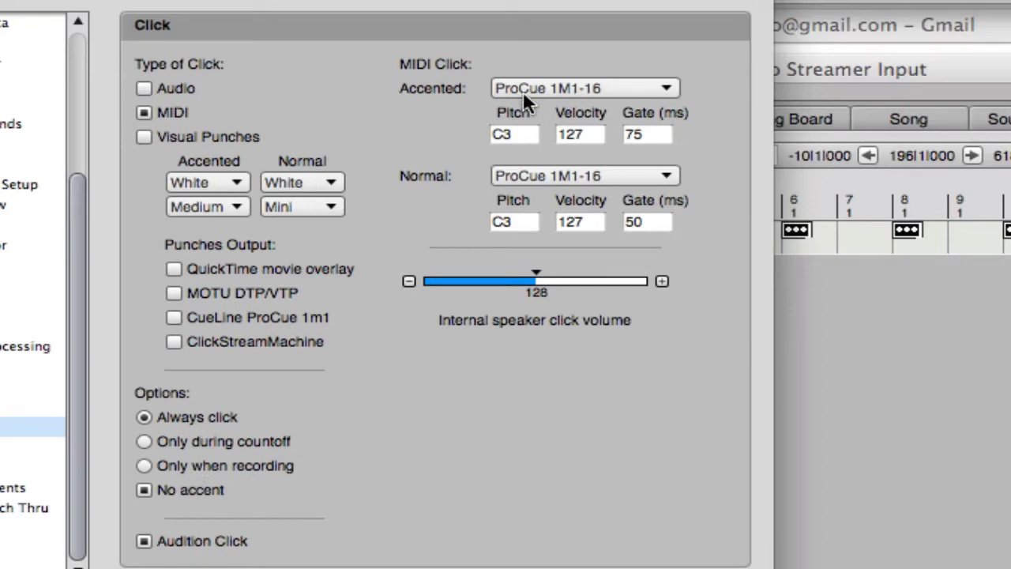
pyautogui.click(550, 88)
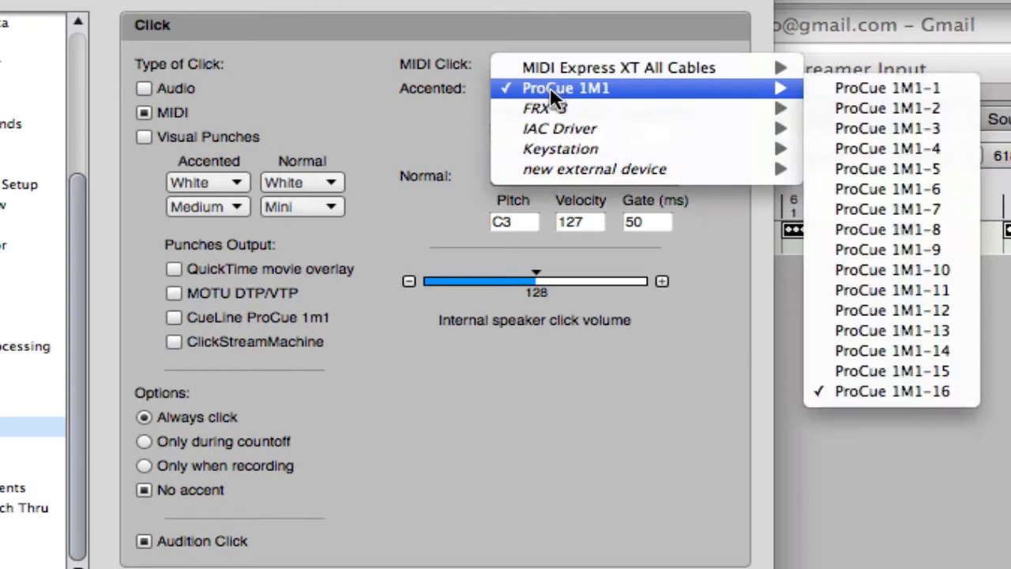
pyautogui.click(336, 98)
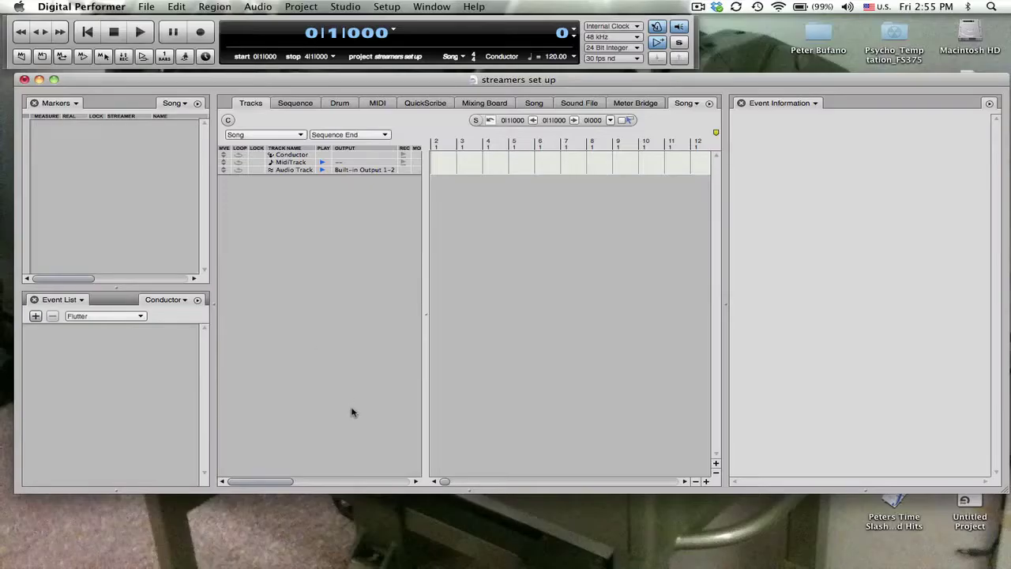
# In Preferences > Film Scoring Events, check Generate Marker Streamers, Stand-alone Streamers, Punches and Flutters.
pyautogui.click(92, 7)
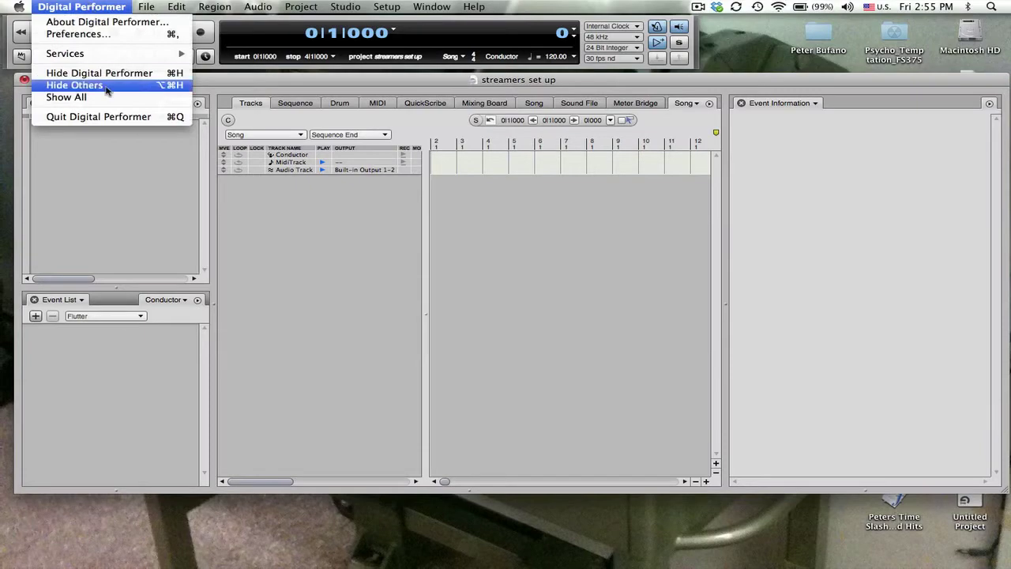
pyautogui.click(79, 34)
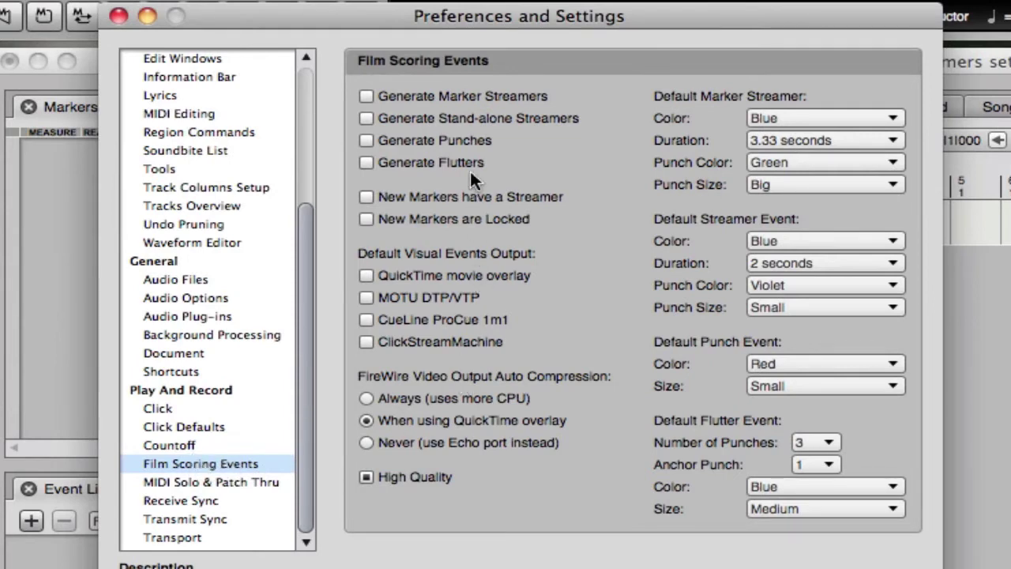
pyautogui.click(422, 95)
pyautogui.click(422, 117)
pyautogui.click(418, 140)
pyautogui.click(415, 162)
# Make new markers locked with streamers, and enable CueLine ProCue 1m1 and QuickTime overlay outputs.
pyautogui.click(444, 196)
pyautogui.click(444, 218)
pyautogui.click(439, 323)
pyautogui.click(447, 272)
# Set marker streamers to White, 2 seconds, with White Medium punches.
pyautogui.click(817, 115)
pyautogui.click(817, 133)
pyautogui.click(817, 141)
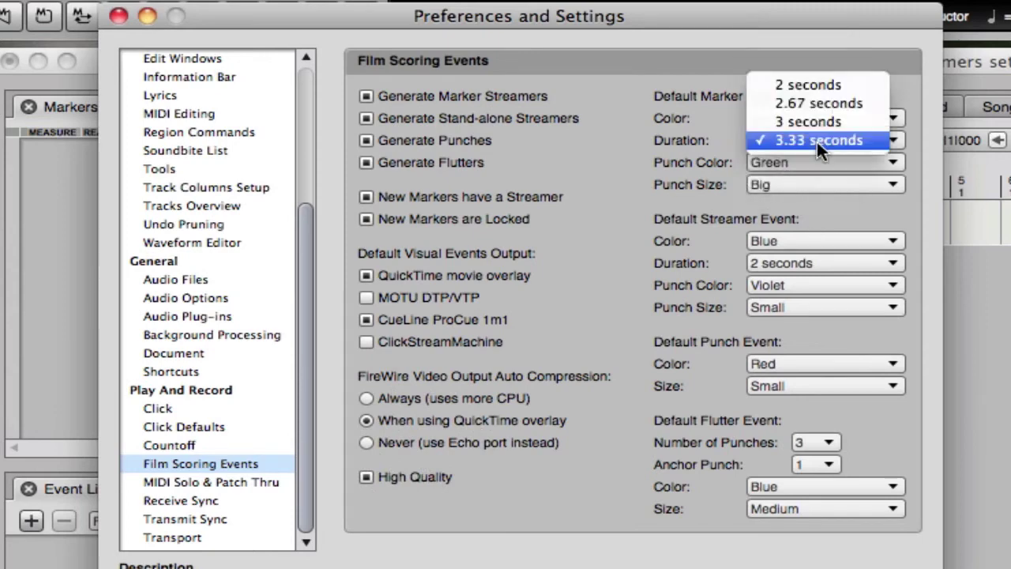
pyautogui.click(813, 91)
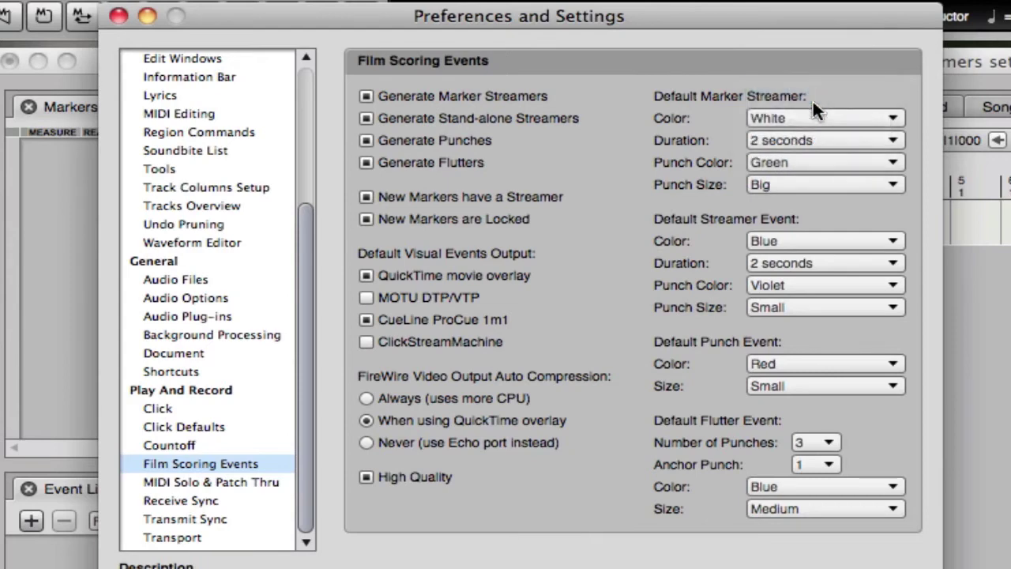
pyautogui.click(821, 162)
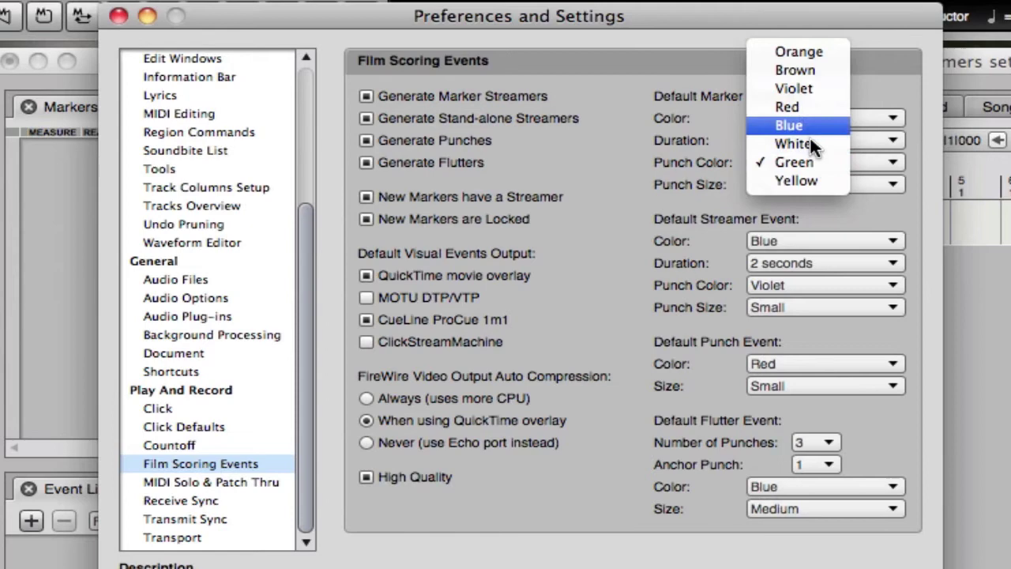
pyautogui.click(810, 145)
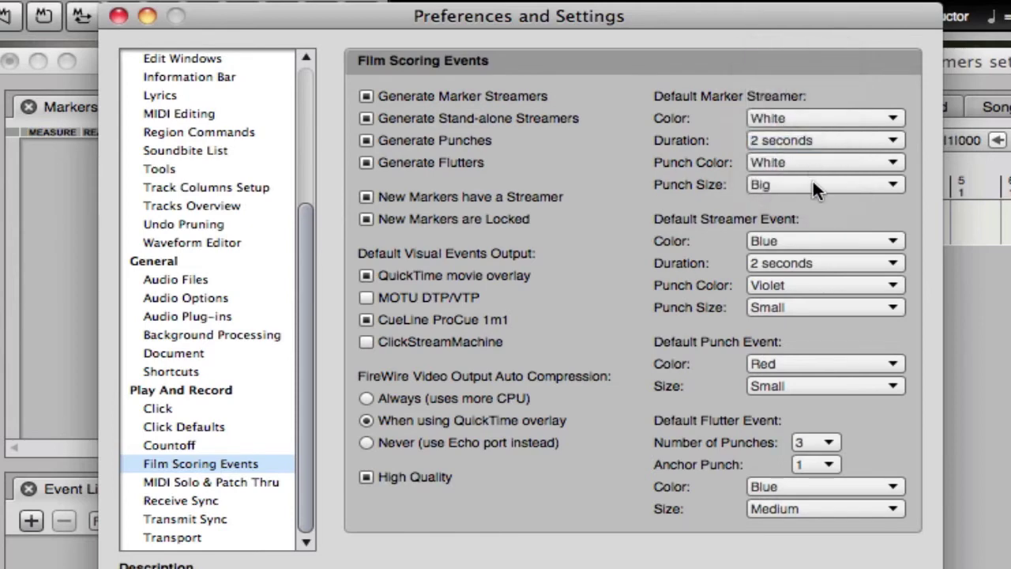
pyautogui.click(813, 181)
pyautogui.click(812, 166)
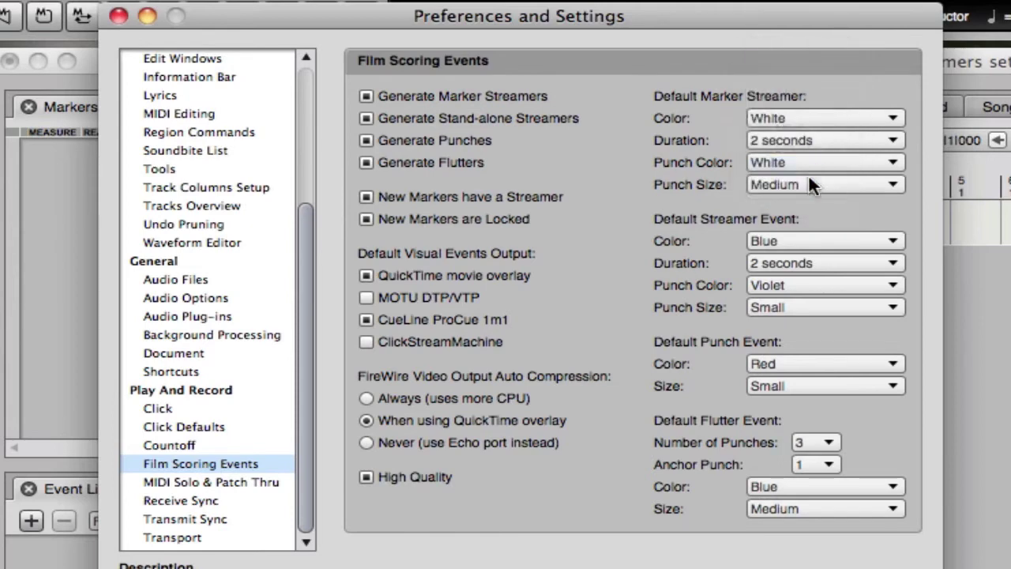
# Set stand-alone streamers to White with White Medium punches.
pyautogui.click(803, 240)
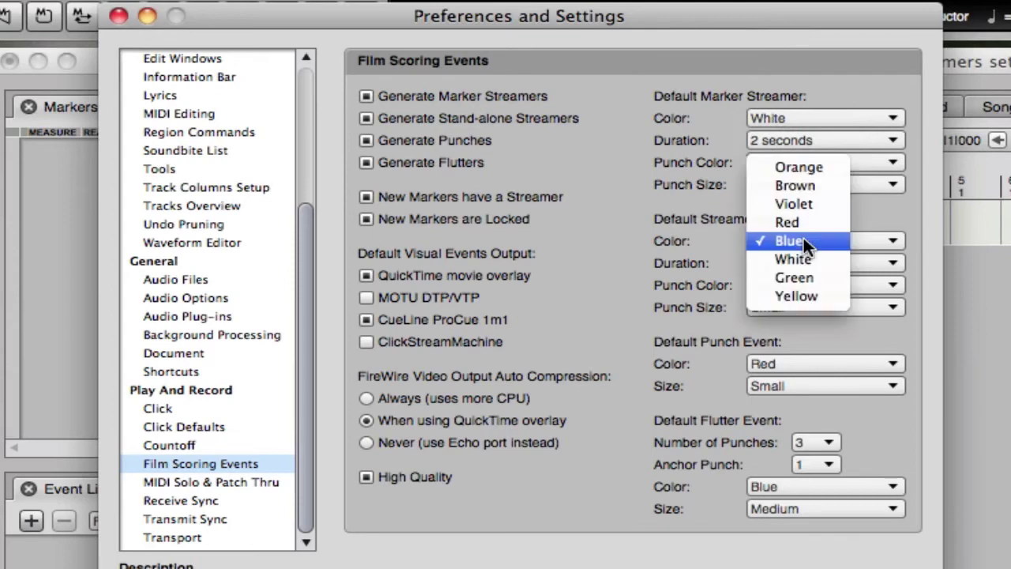
pyautogui.click(804, 259)
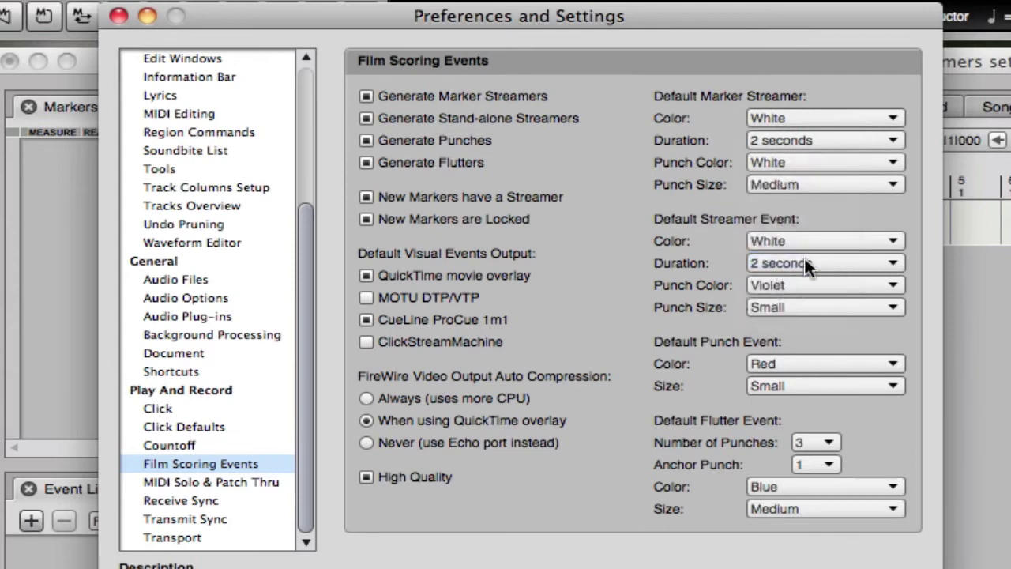
pyautogui.click(797, 285)
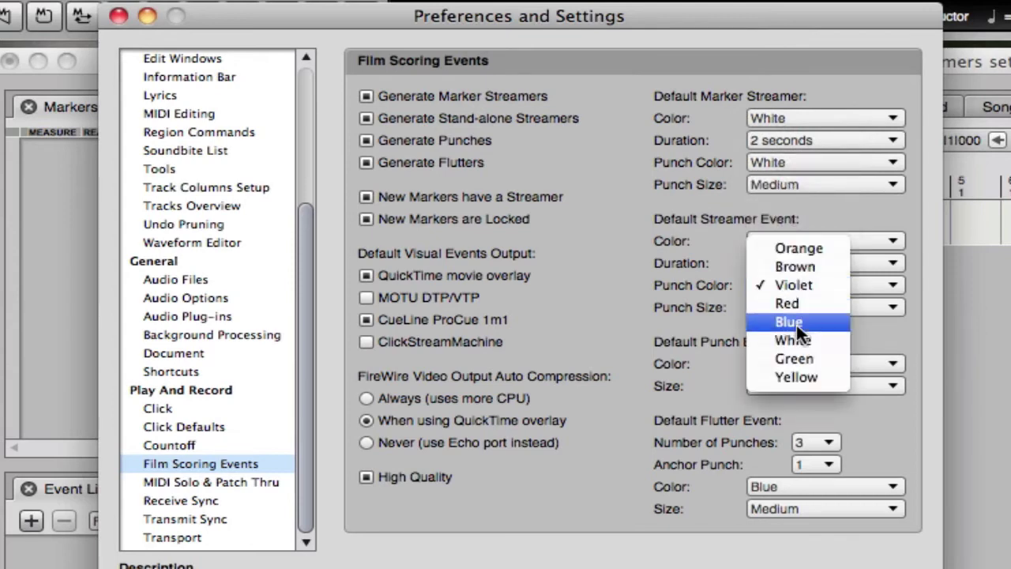
pyautogui.click(798, 336)
pyautogui.click(797, 306)
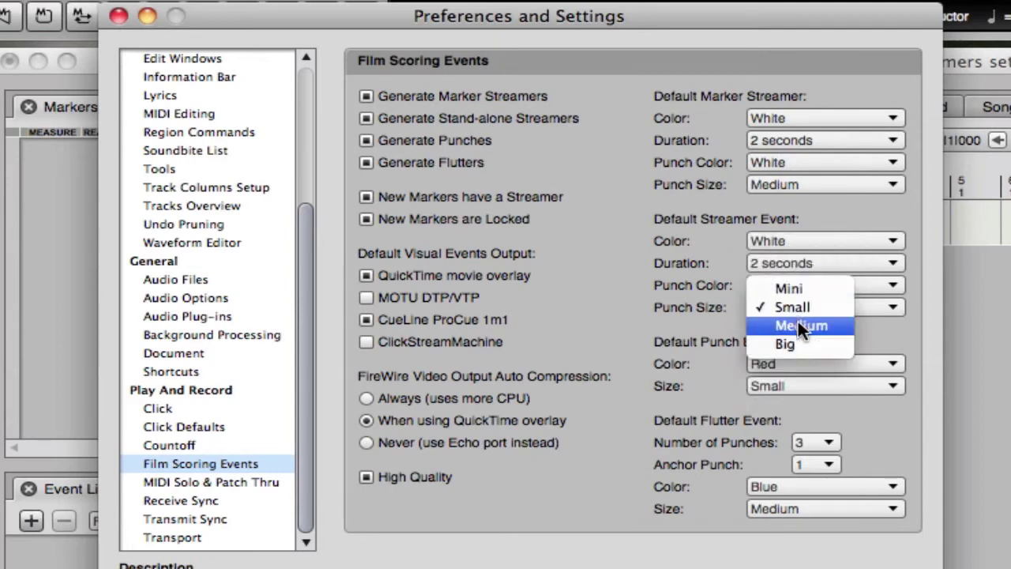
pyautogui.click(796, 320)
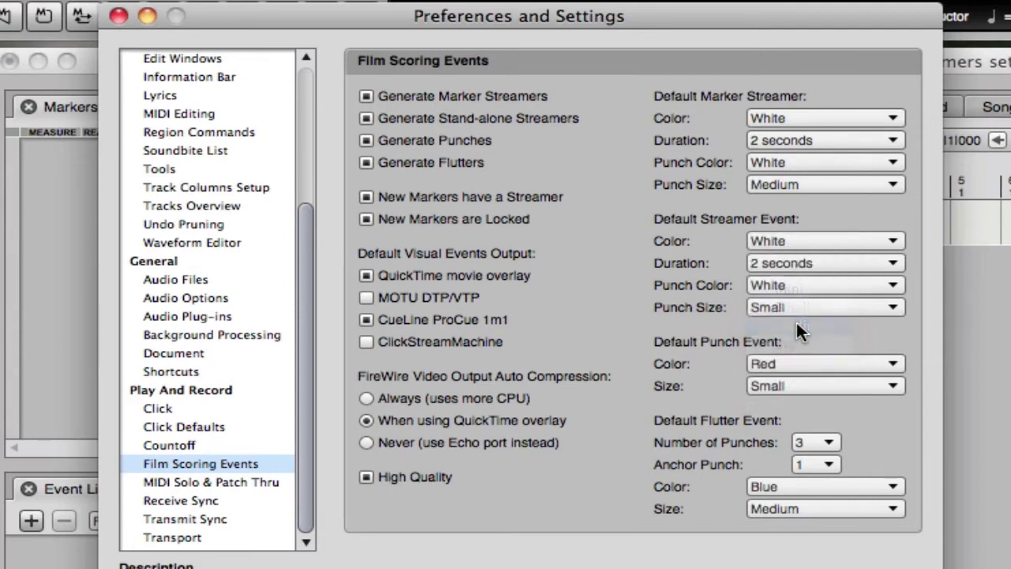
# Set default punches to White and Medium size.
pyautogui.click(811, 362)
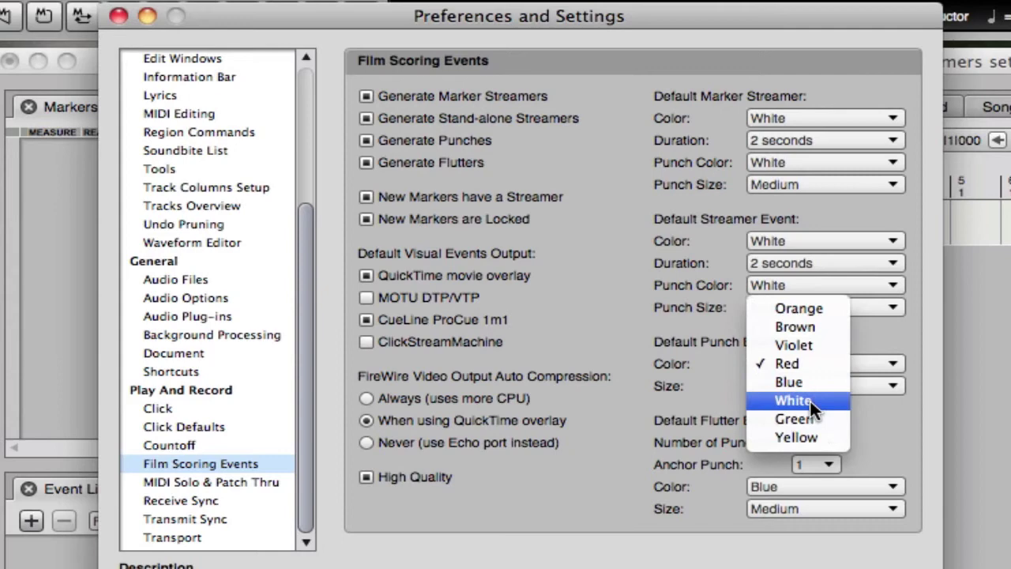
pyautogui.click(810, 399)
pyautogui.click(799, 384)
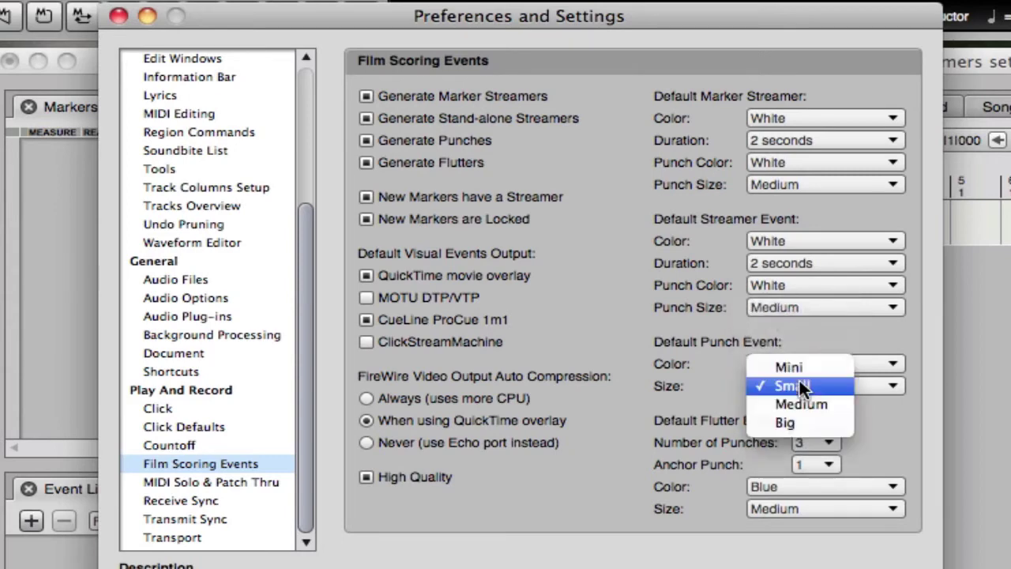
pyautogui.click(853, 406)
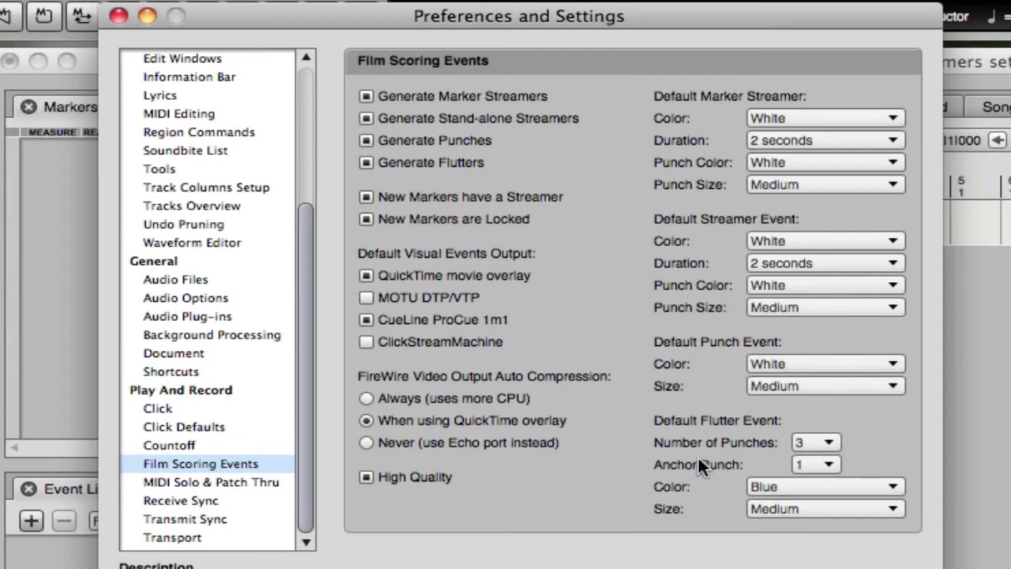
# Set flutters to 5 punches anchored on punch 3, White, Medium size.
pyautogui.click(812, 443)
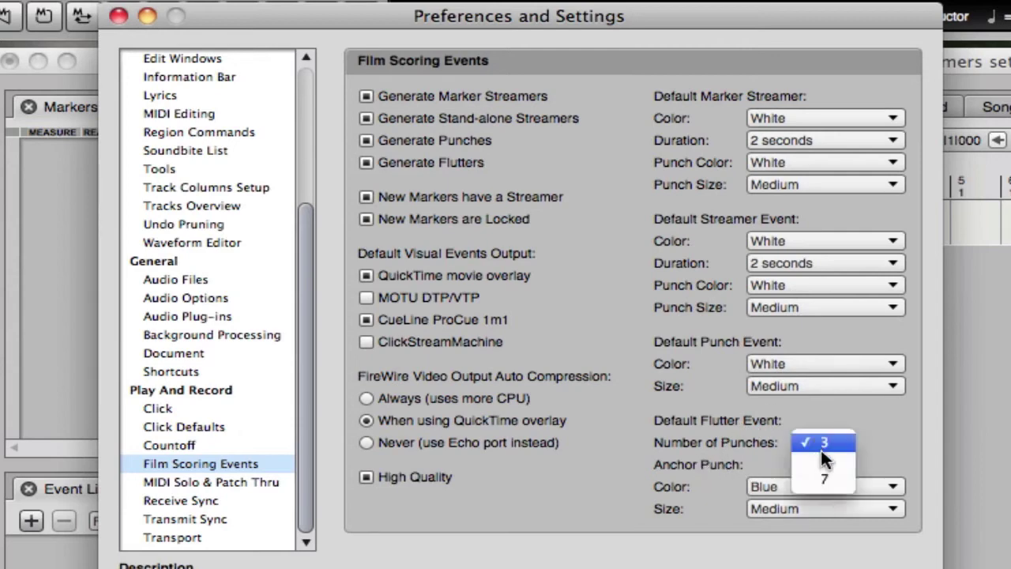
pyautogui.click(822, 455)
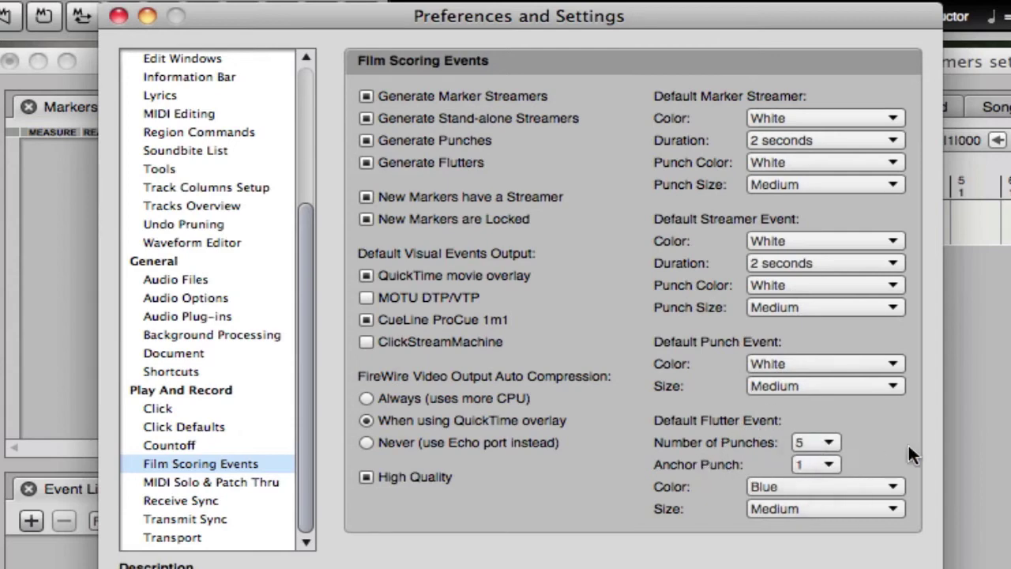
pyautogui.click(830, 462)
pyautogui.click(834, 499)
pyautogui.click(809, 462)
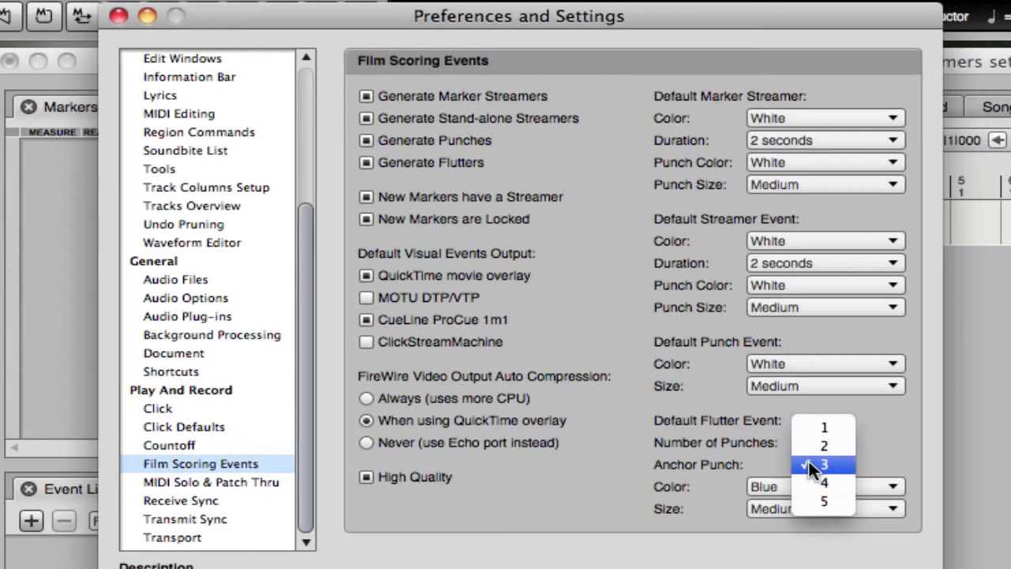
pyautogui.click(828, 465)
pyautogui.click(812, 485)
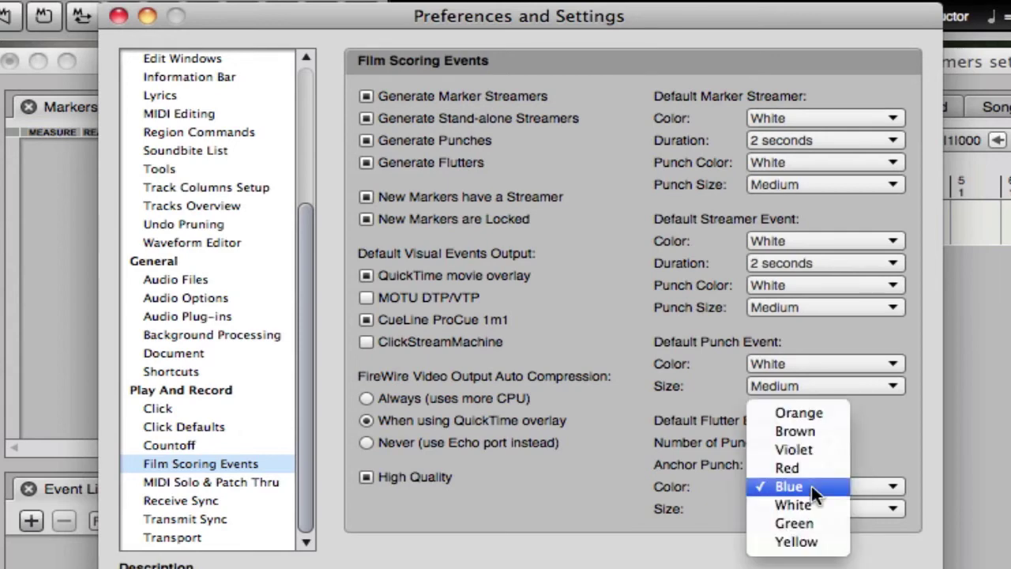
pyautogui.click(808, 508)
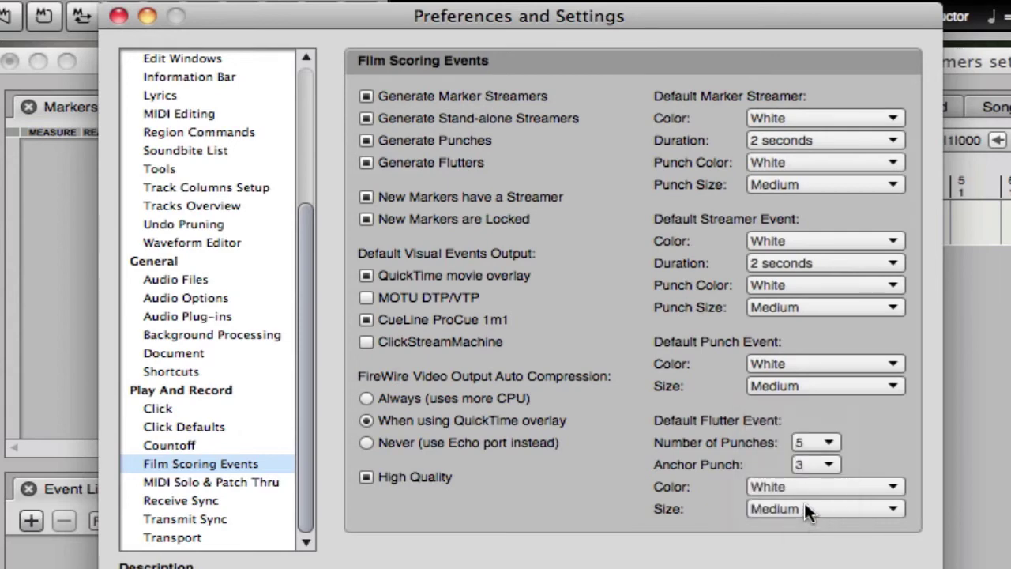
pyautogui.click(805, 506)
pyautogui.click(804, 506)
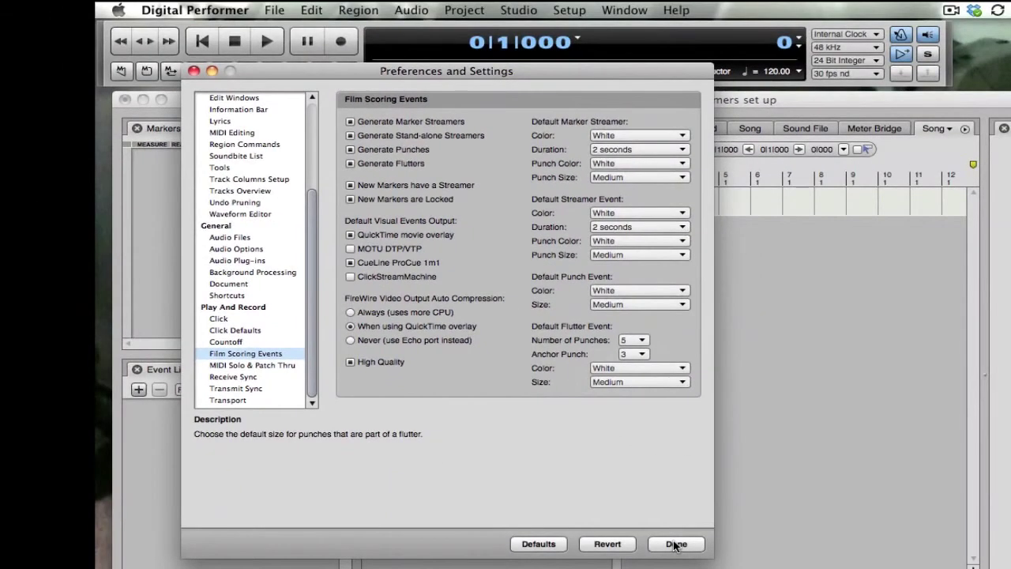
# Apply the preferences and add a marker at measure 3 with Ctrl+M.
pyautogui.click(675, 545)
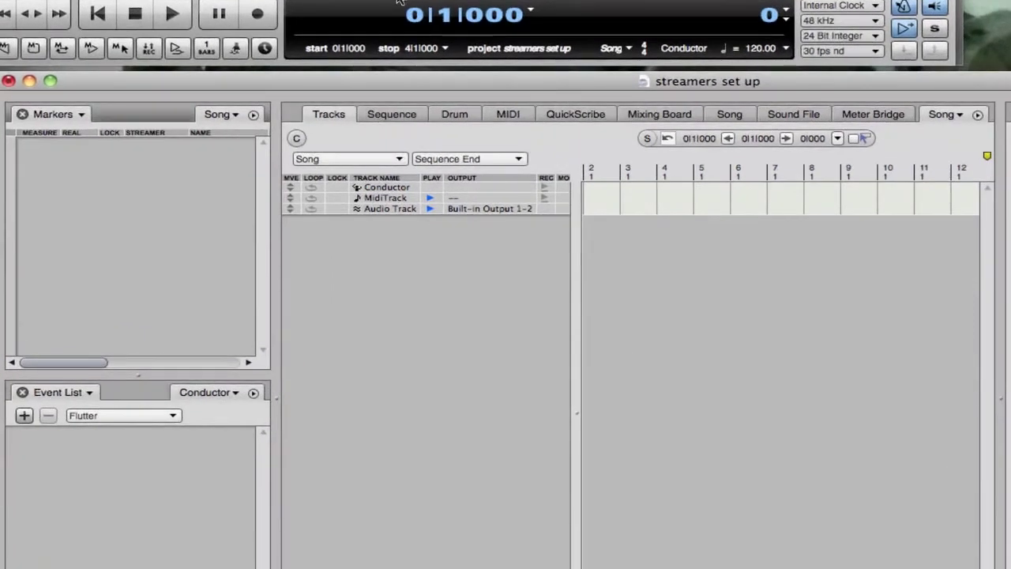
pyautogui.click(409, 18)
pyautogui.write('3')
pyautogui.press('Return')
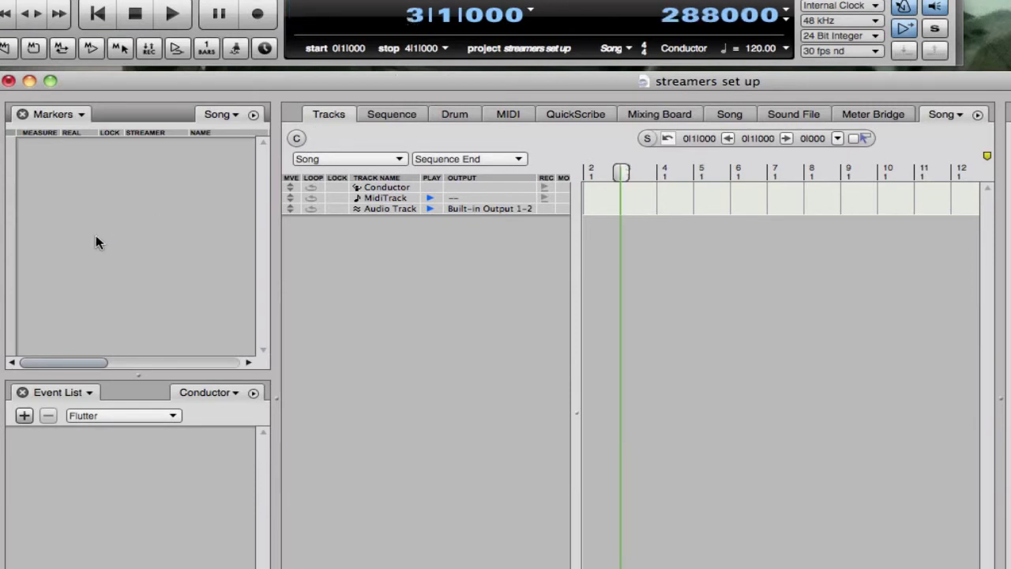
pyautogui.hotkey('ctrl', 'm')
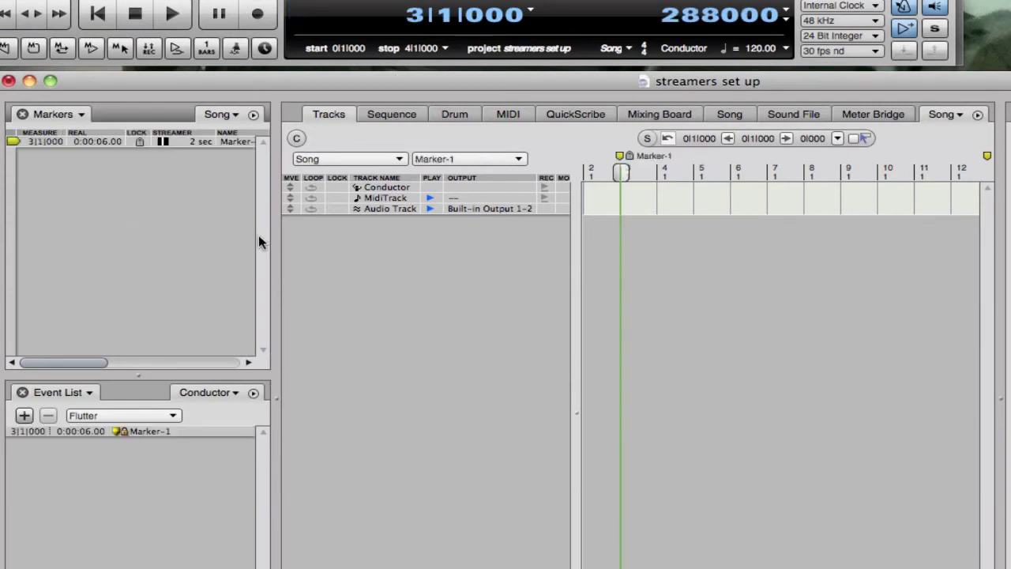
# Widen the Markers list, select Marker-1 and open the Markers mini-menu.
pyautogui.moveTo(273, 236); pyautogui.dragTo(472, 234)
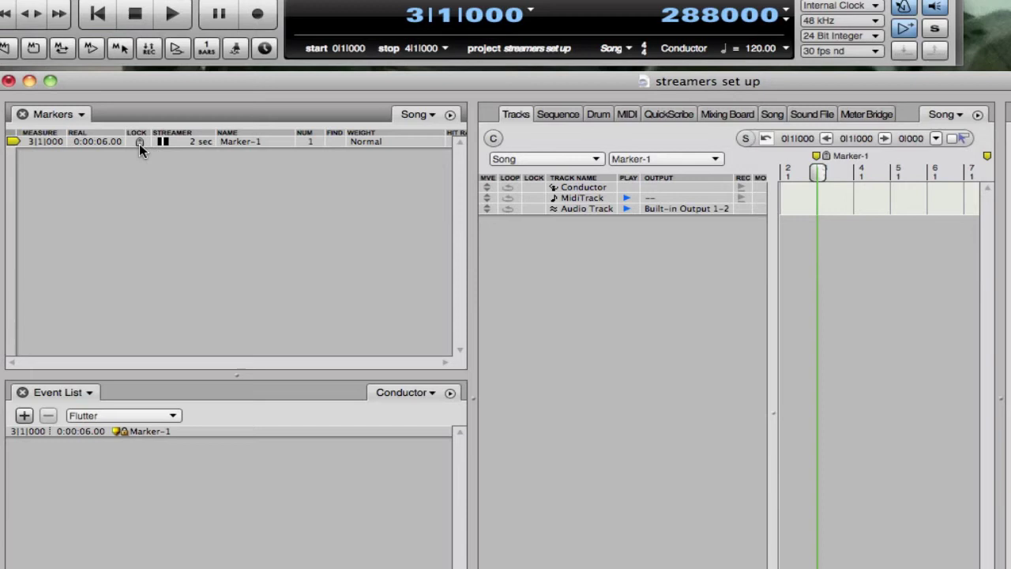
pyautogui.click(264, 140)
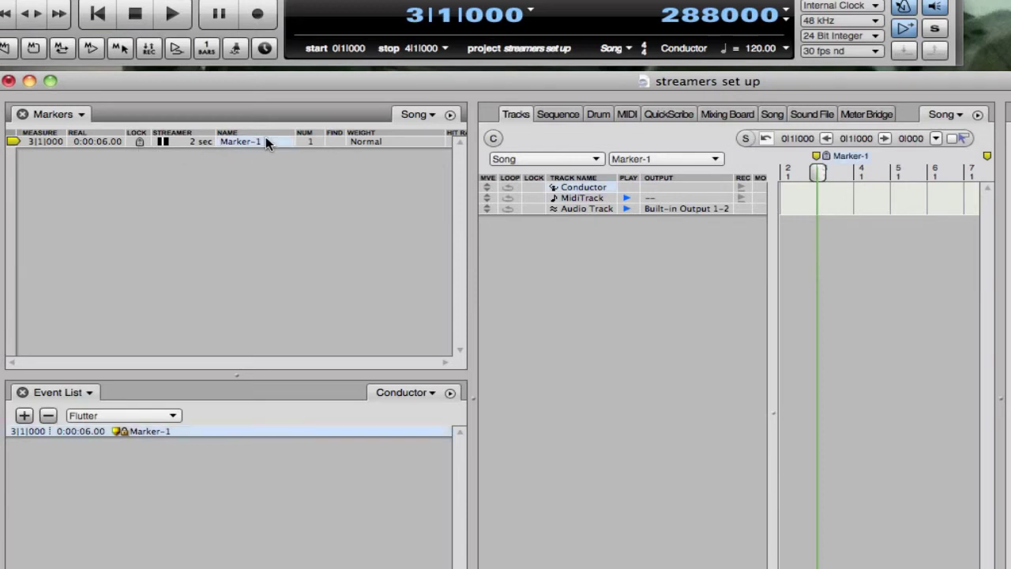
pyautogui.click(449, 115)
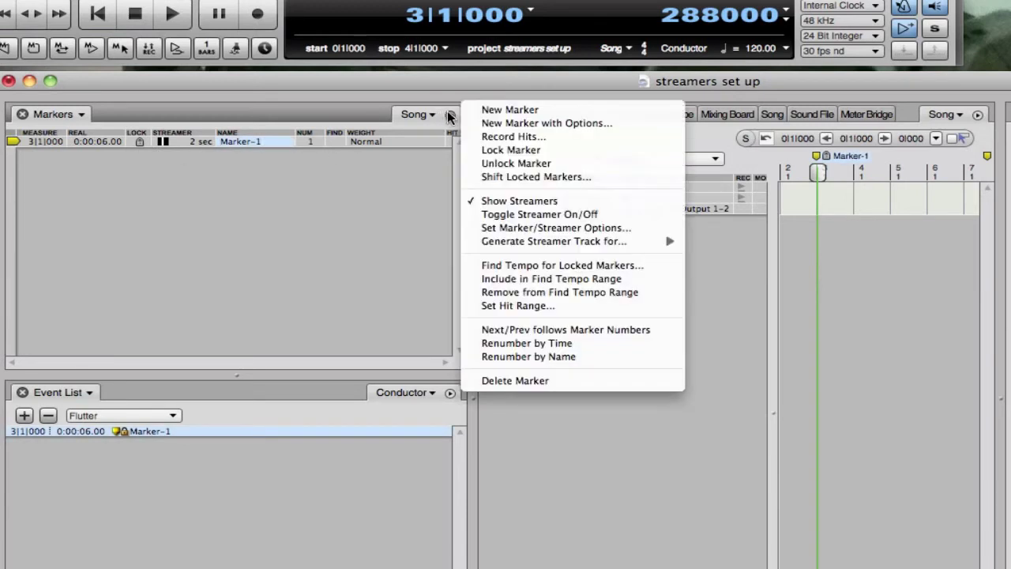
# Accept Marker-1's streamer options and drag Marker-1 from bar 3 to bar 4 (0:00:08.00).
pyautogui.click(547, 228)
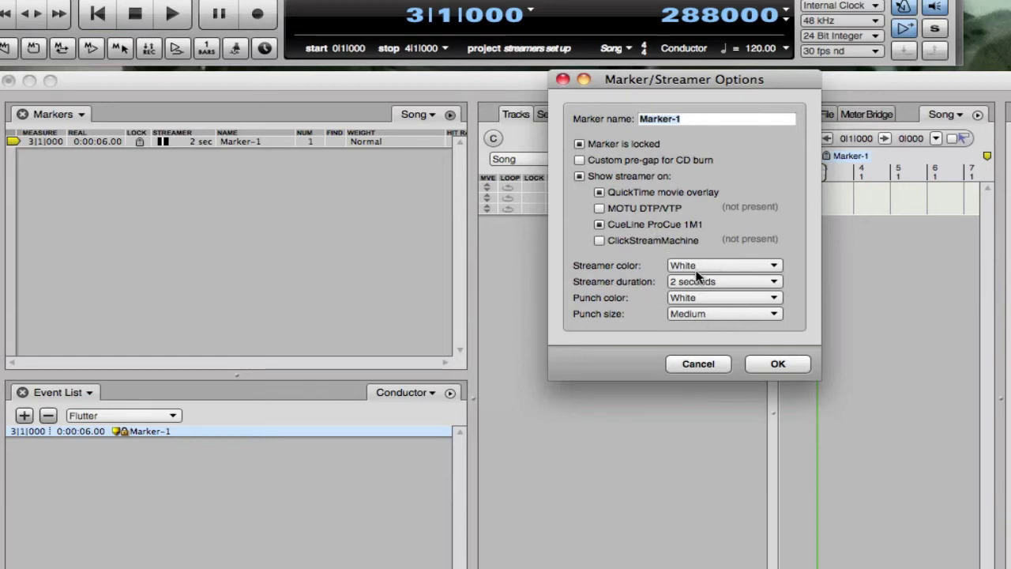
pyautogui.click(765, 362)
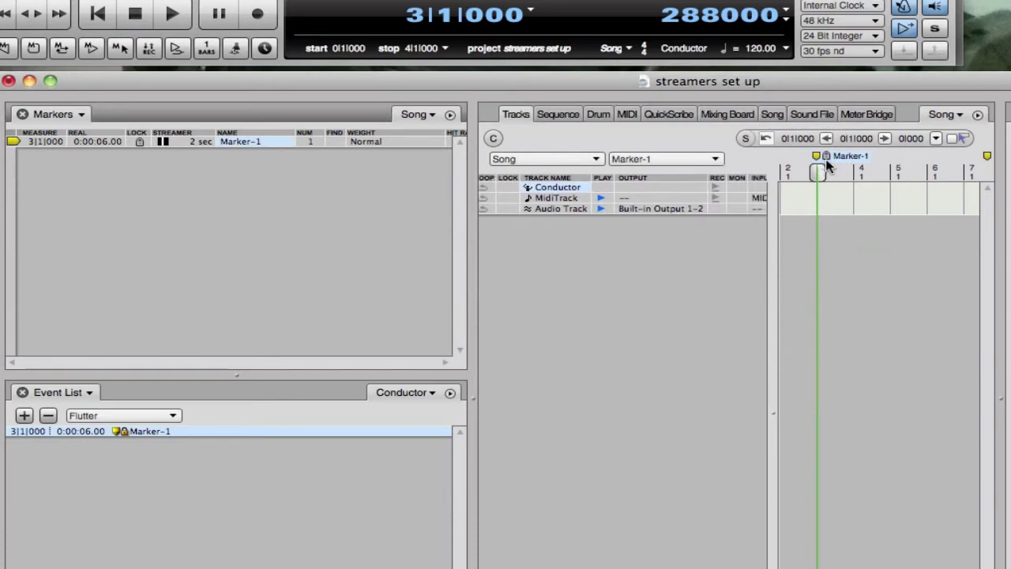
pyautogui.moveTo(819, 158); pyautogui.dragTo(863, 157)
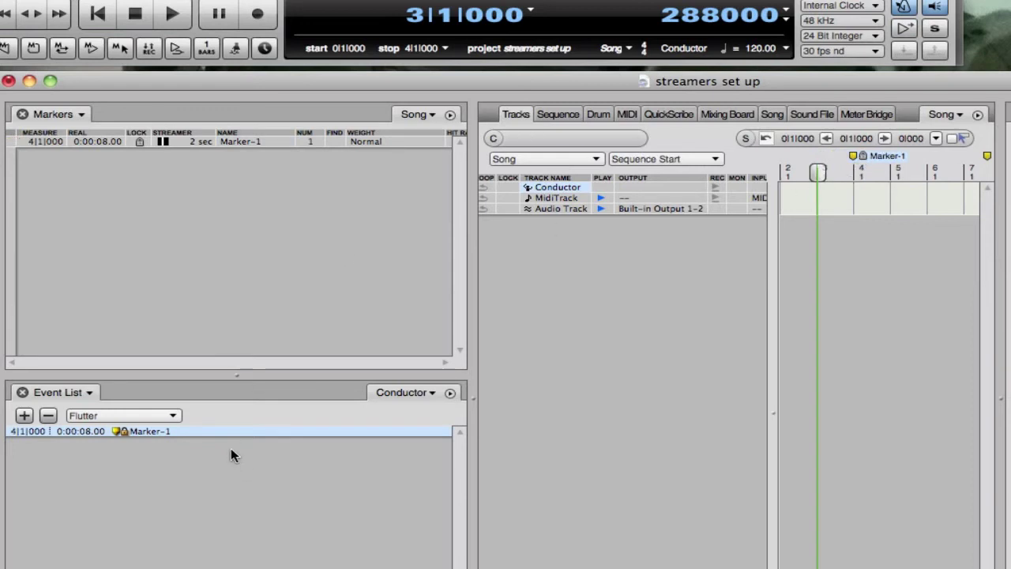
pyautogui.click(262, 408)
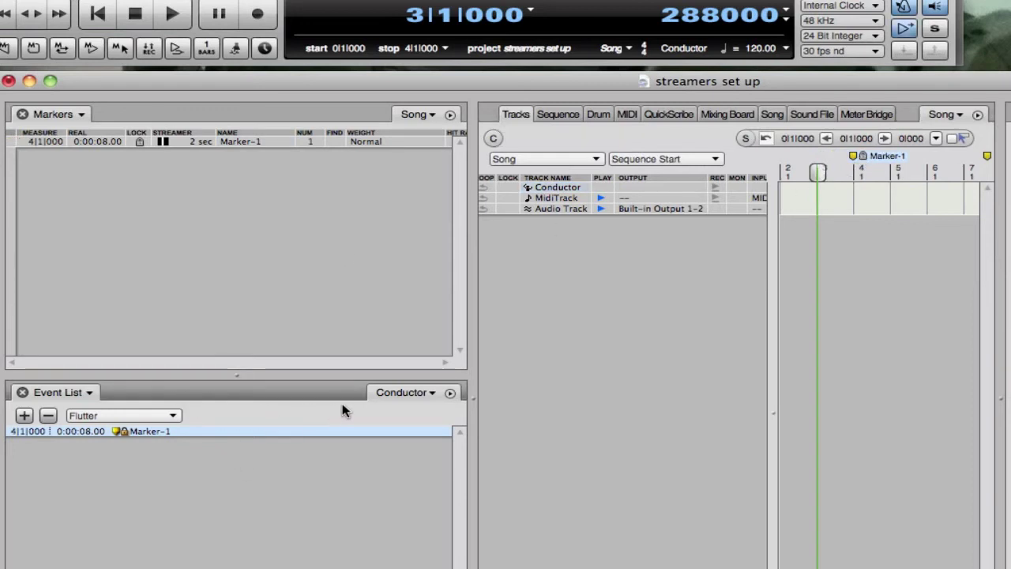
# Insert a Streamer event at 6|1|000 in the Conductor event list and colour it Yellow.
pyautogui.click(108, 416)
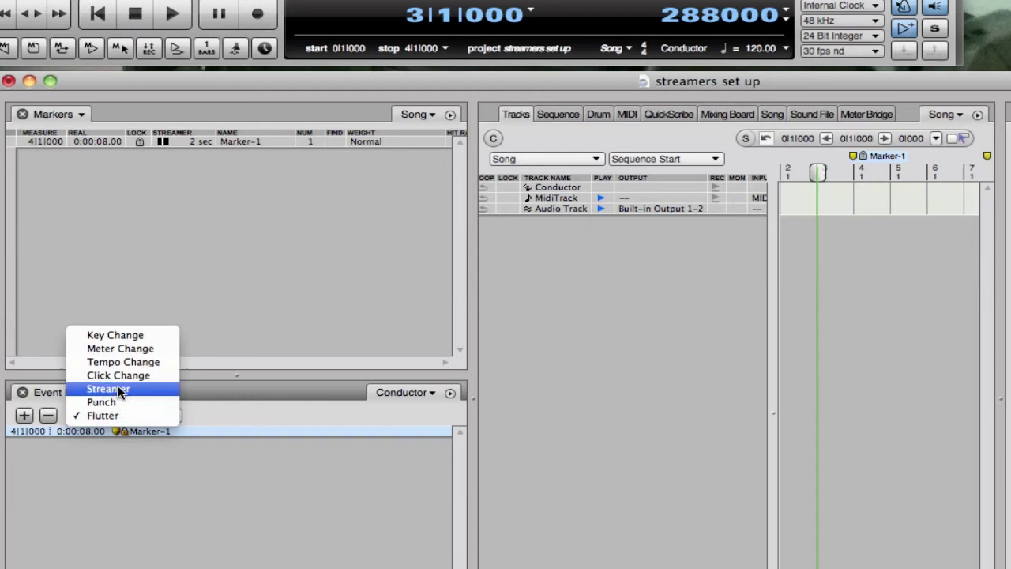
pyautogui.click(118, 390)
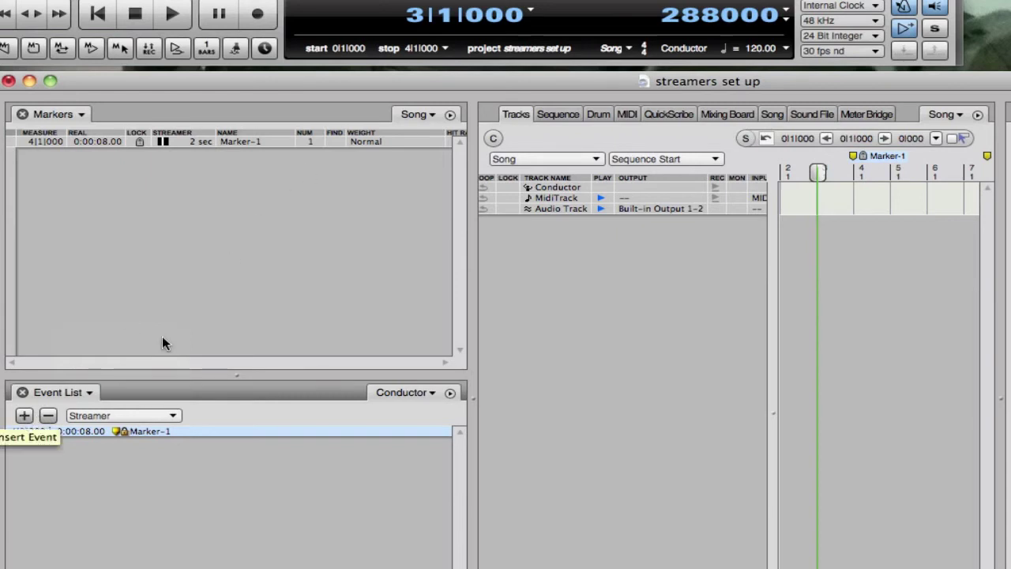
pyautogui.click(410, 17)
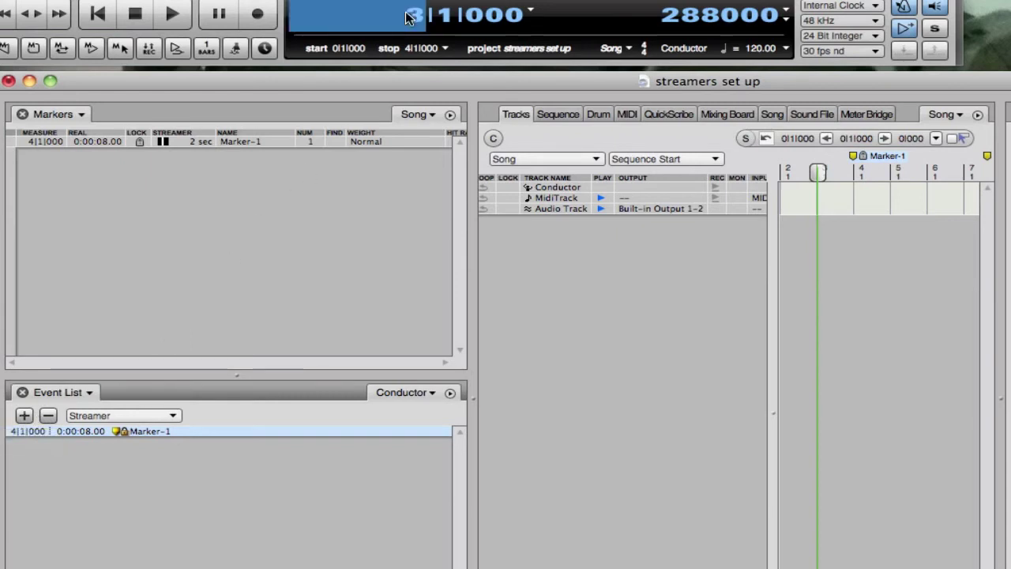
pyautogui.press('Return')
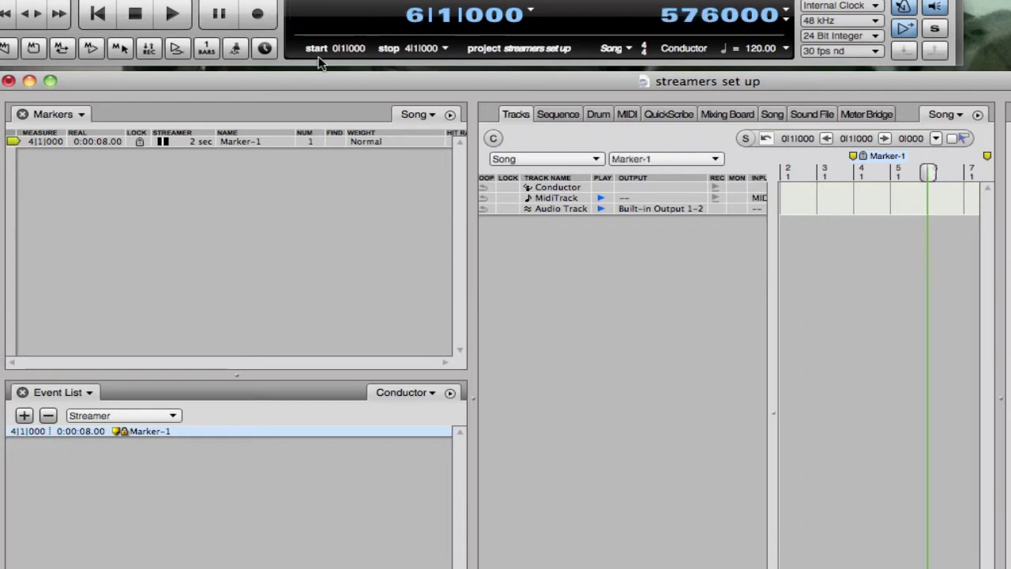
pyautogui.click(23, 415)
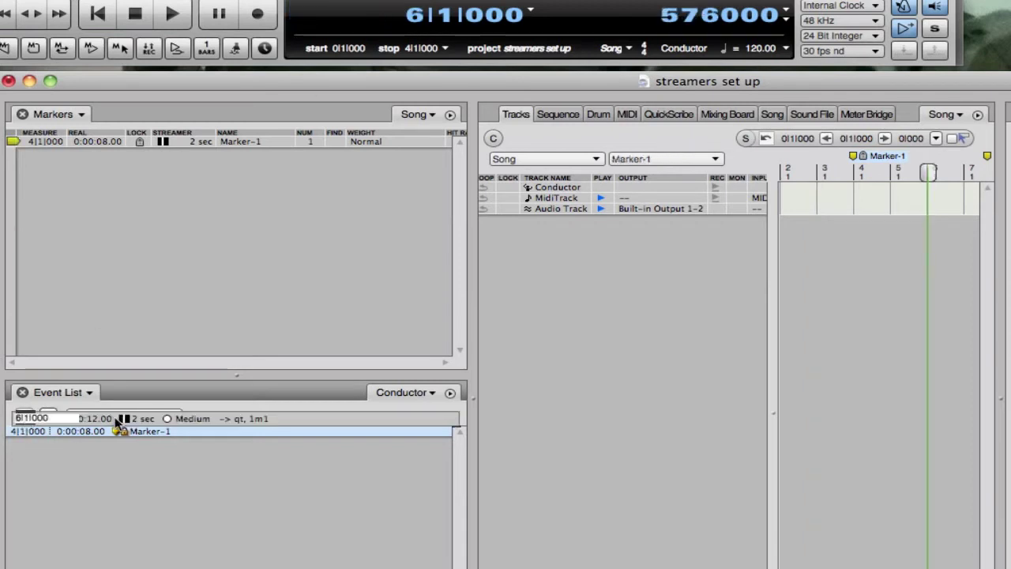
pyautogui.press('Return')
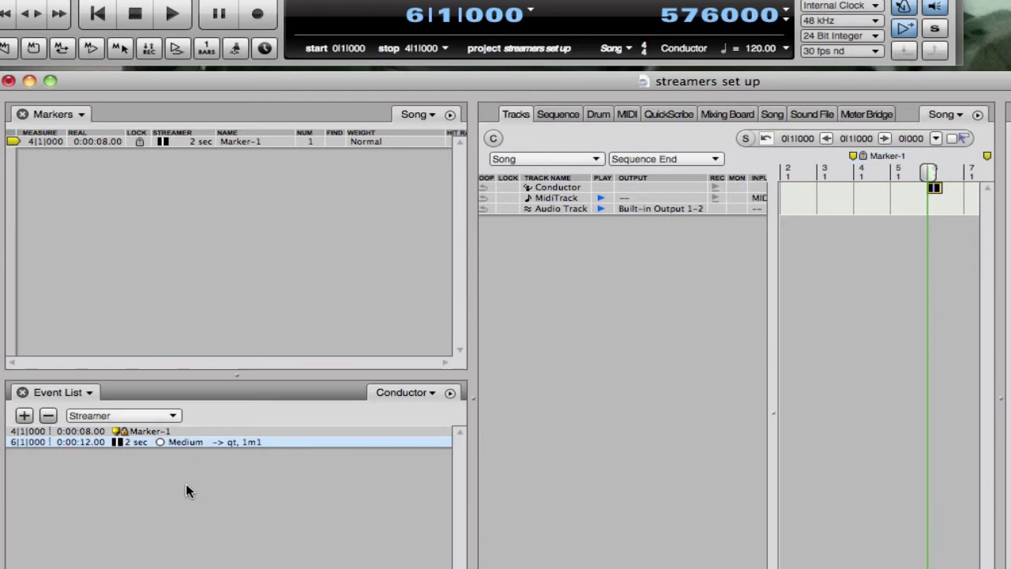
pyautogui.click(116, 442)
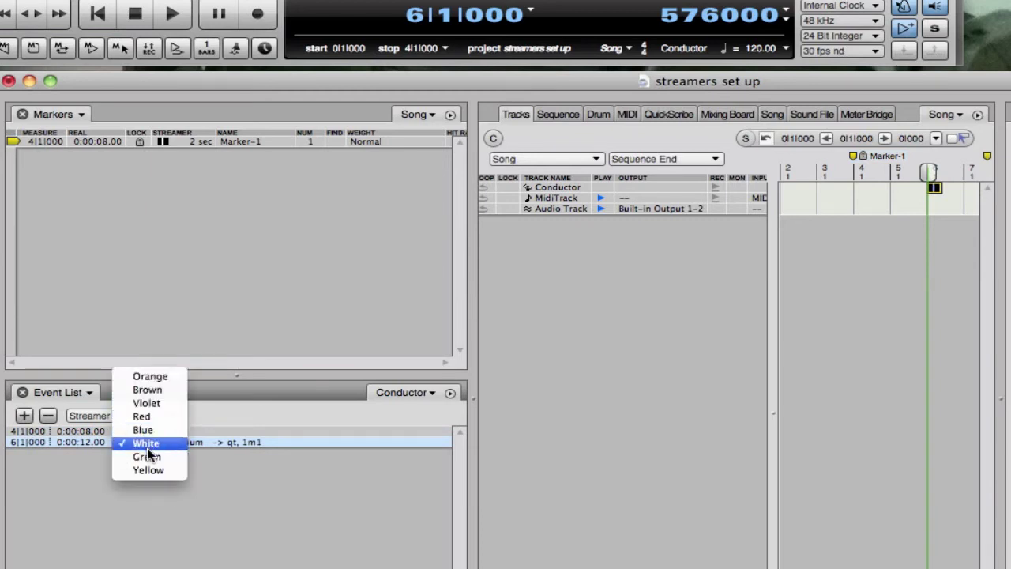
pyautogui.click(147, 464)
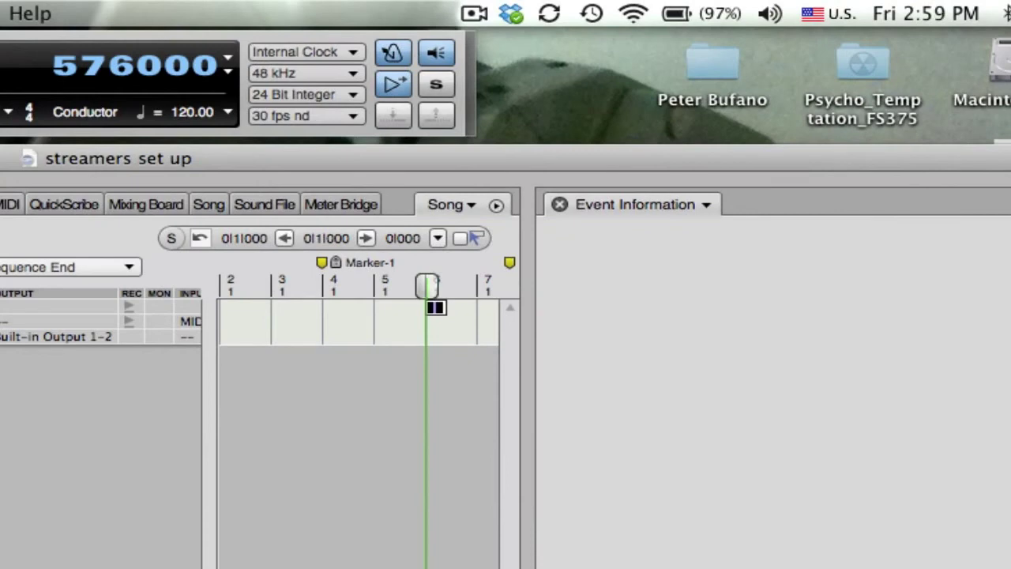
# Move the yellow streamer from bar 6 to bar 7 (0:00:14.00), widening the timeline and Event Information panel.
pyautogui.moveTo(529, 527); pyautogui.dragTo(863, 501)
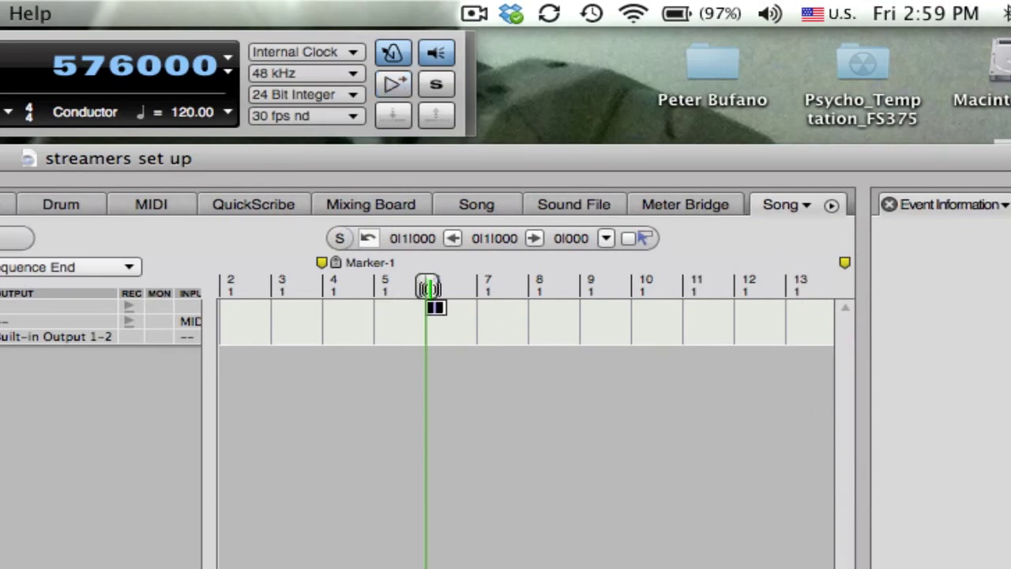
pyautogui.press('KP_1')
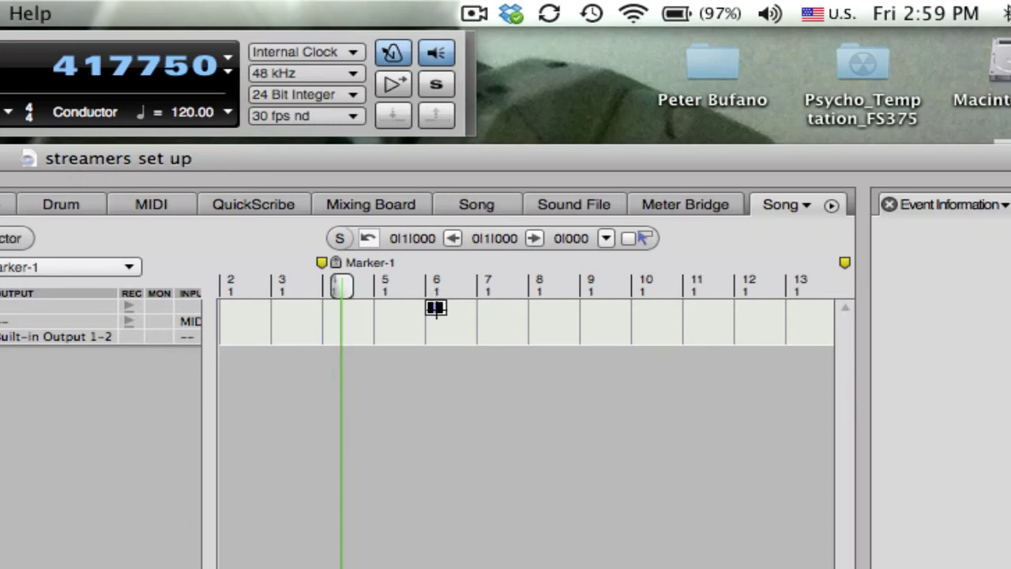
pyautogui.moveTo(436, 308); pyautogui.dragTo(494, 313)
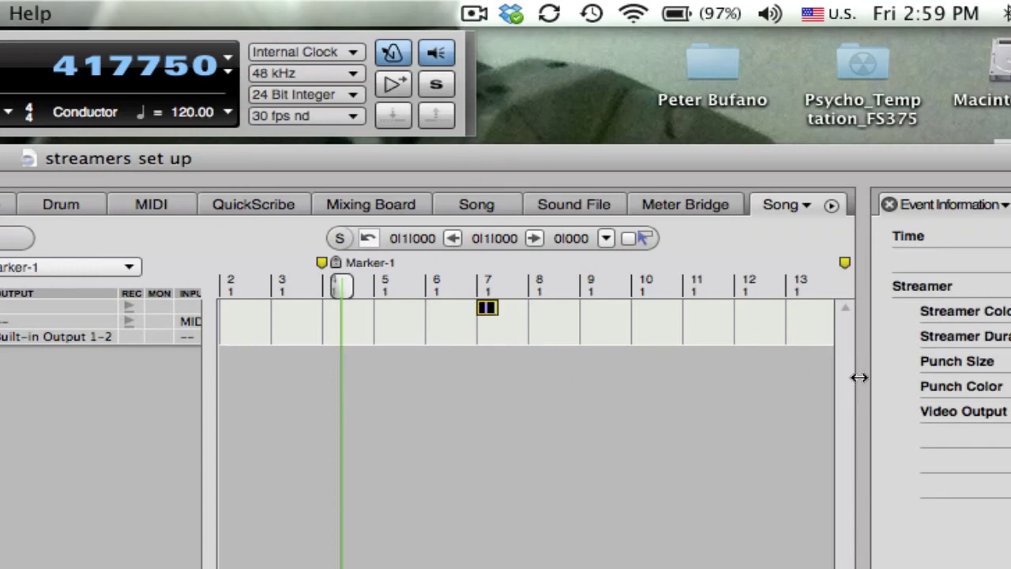
pyautogui.moveTo(860, 377); pyautogui.dragTo(579, 377)
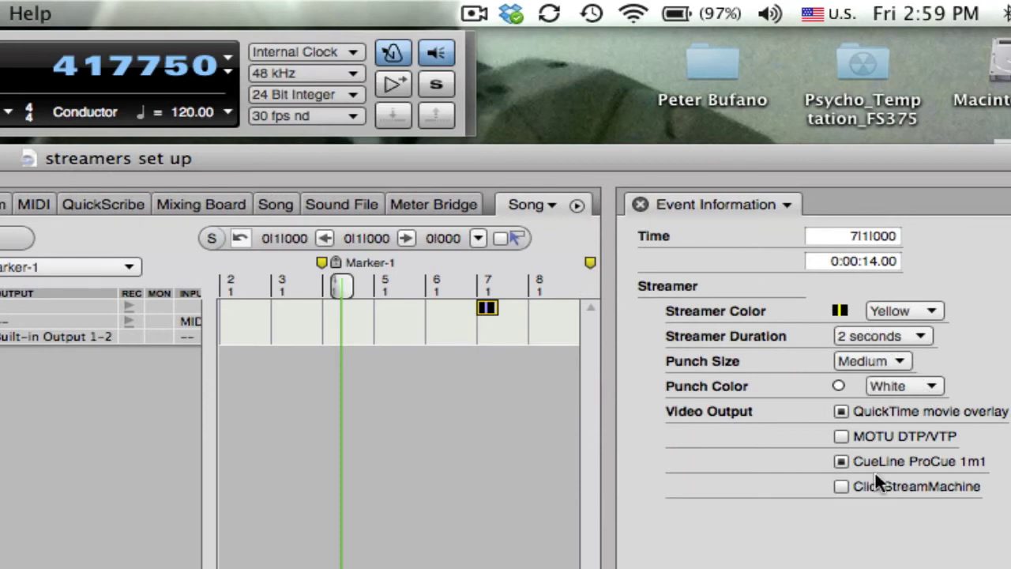
pyautogui.moveTo(621, 524); pyautogui.dragTo(746, 501)
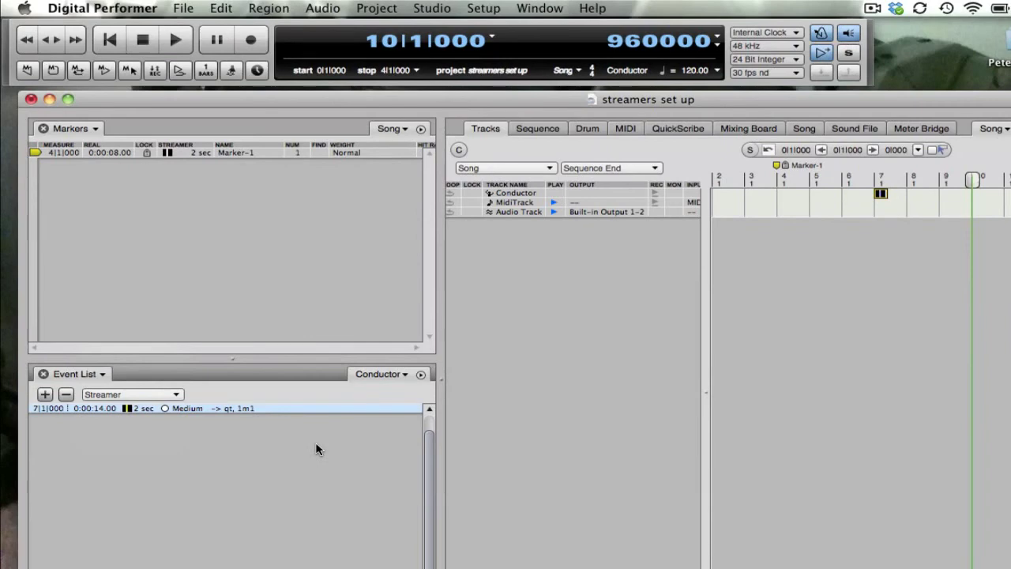
# Insert a Tacet click change event at bar 10 in the conductor track.
pyautogui.click(153, 394)
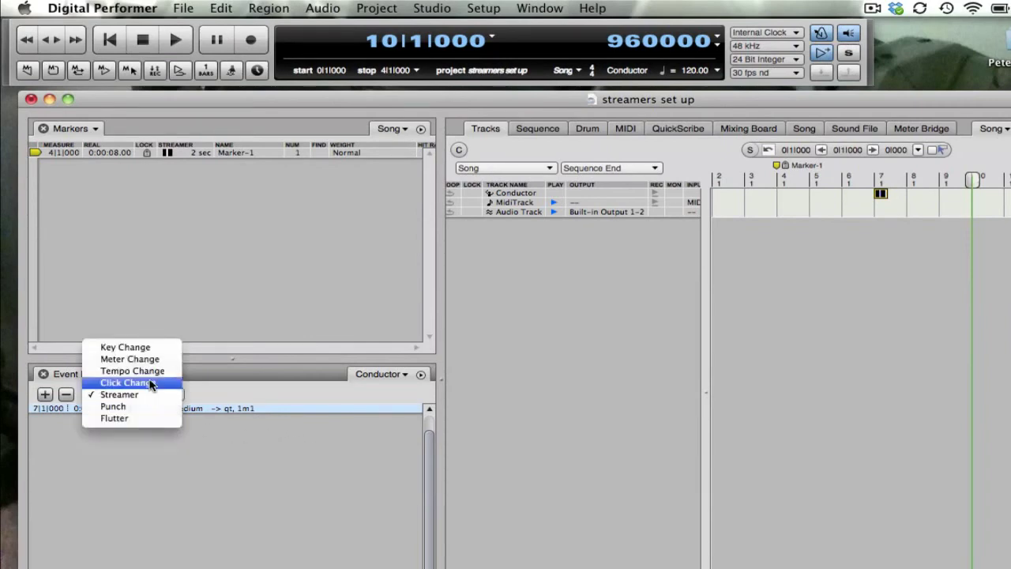
pyautogui.click(150, 383)
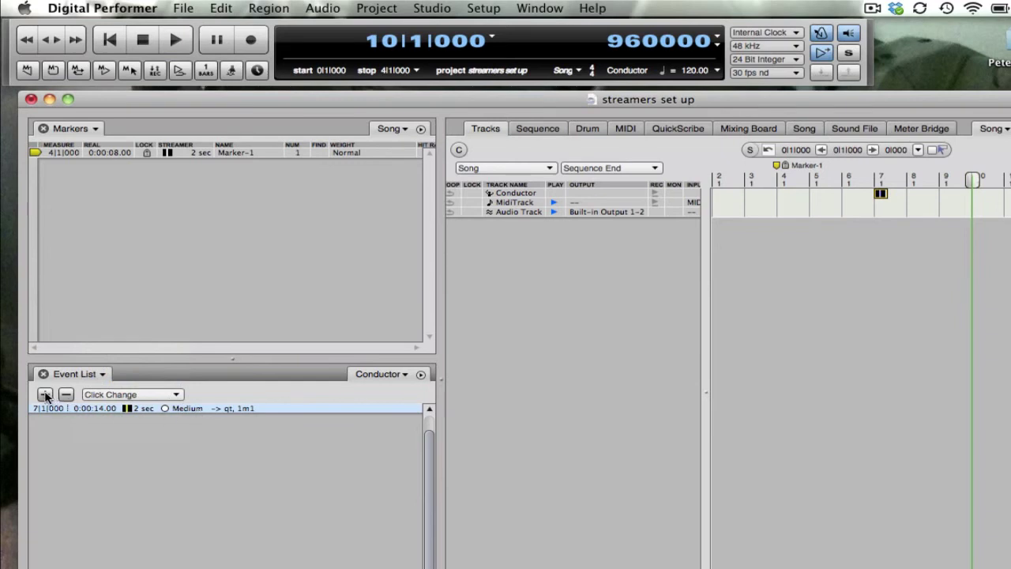
pyautogui.click(45, 394)
pyautogui.click(147, 397)
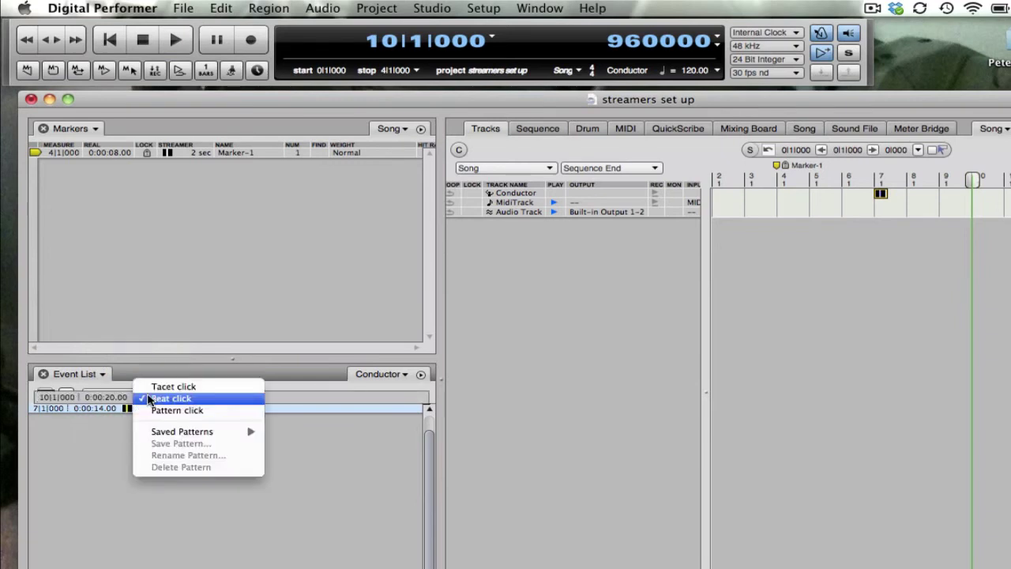
pyautogui.click(154, 387)
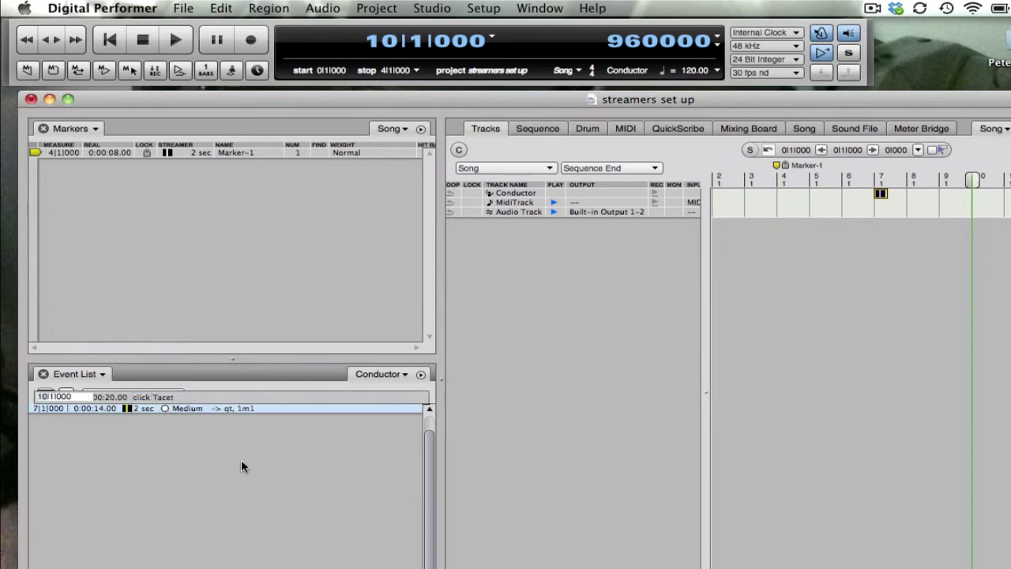
pyautogui.press('Return')
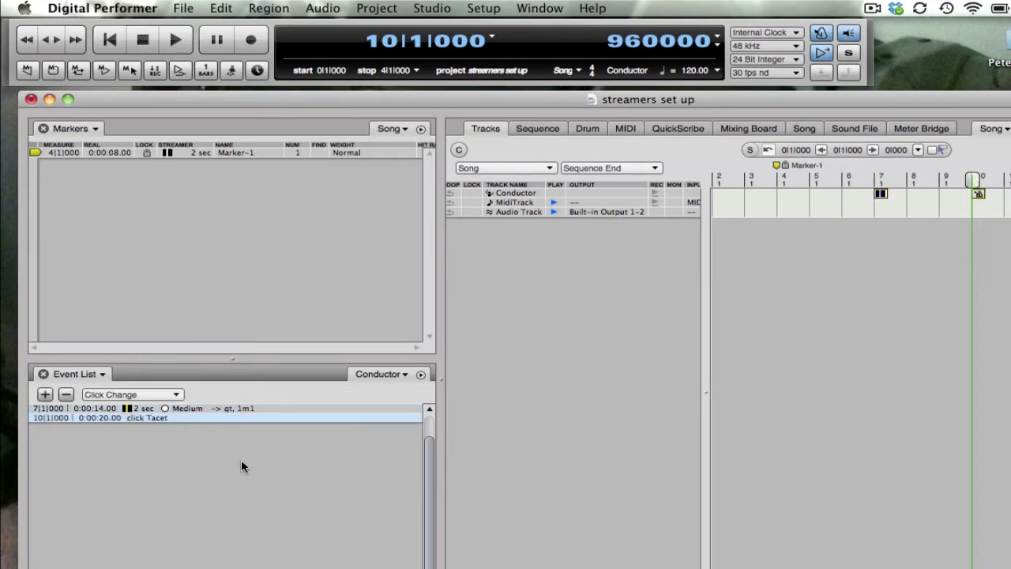
# Move the playback location to bar 11 and insert a new click change there.
pyautogui.click(375, 46)
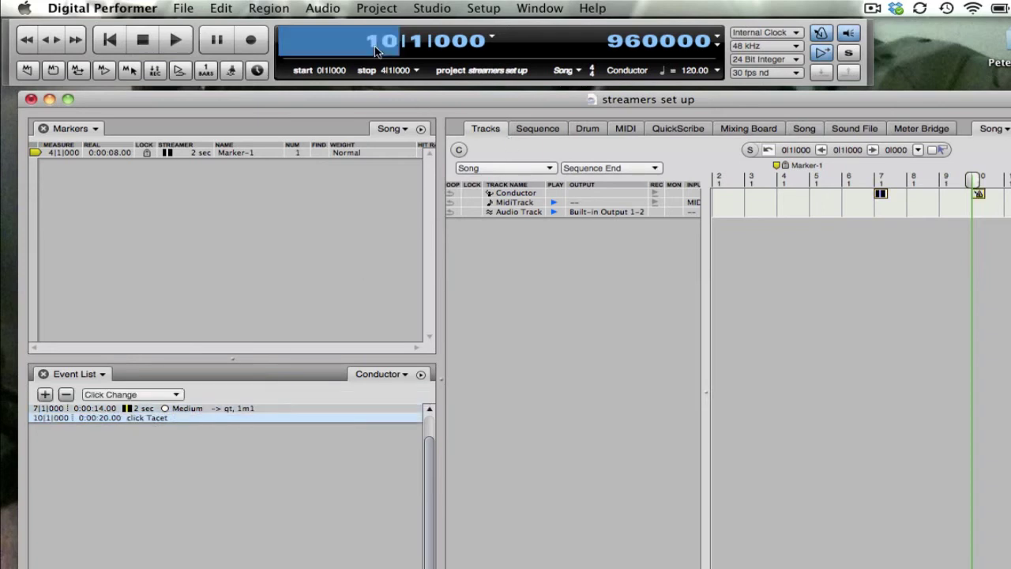
pyautogui.write('11')
pyautogui.press('Return')
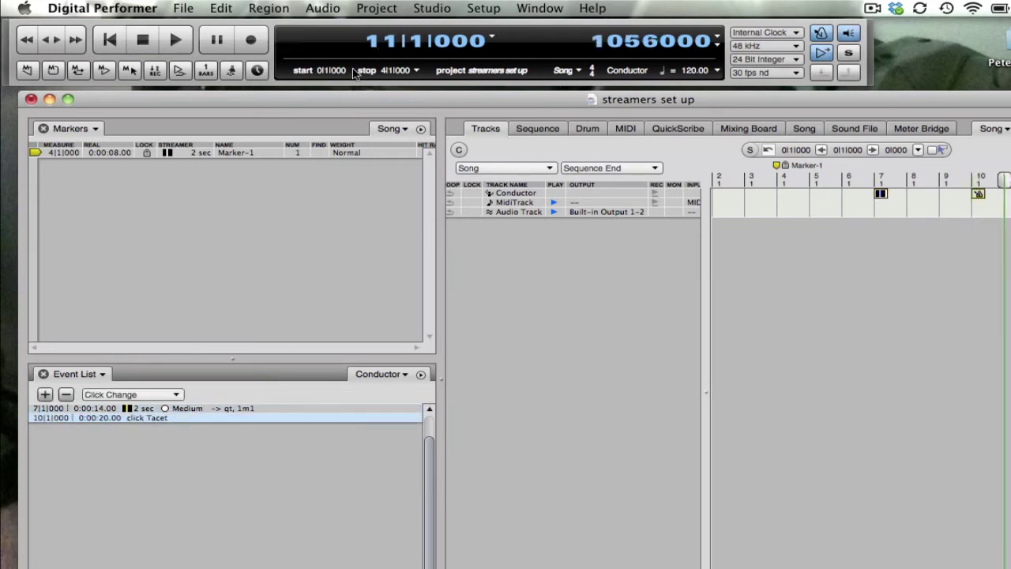
pyautogui.click(45, 395)
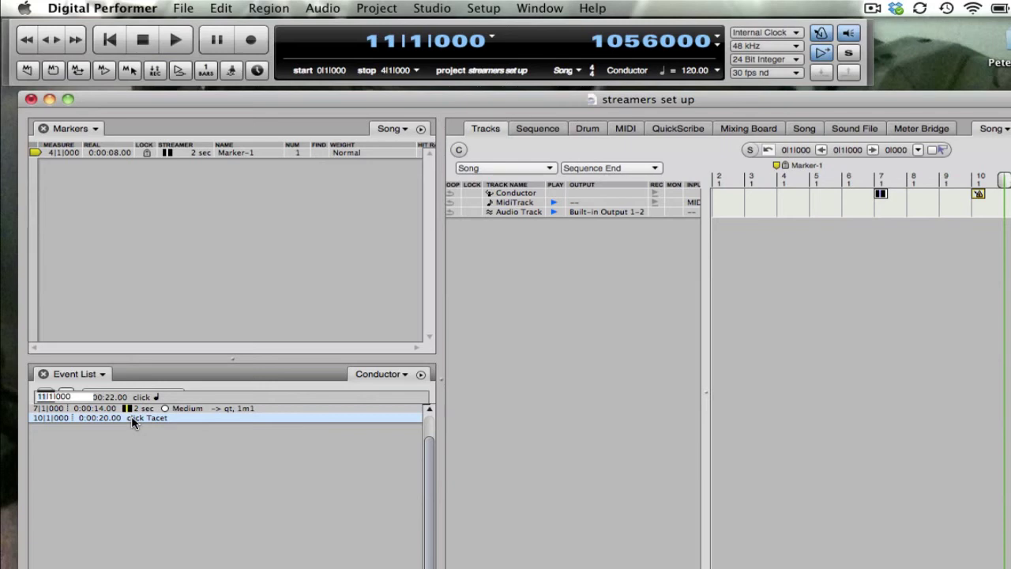
# Commit the bar 11 quarter-note click, add a Medium flutter at bar 14 (0:00:28.00), and widen the timeline.
pyautogui.press('Return')
pyautogui.click(148, 396)
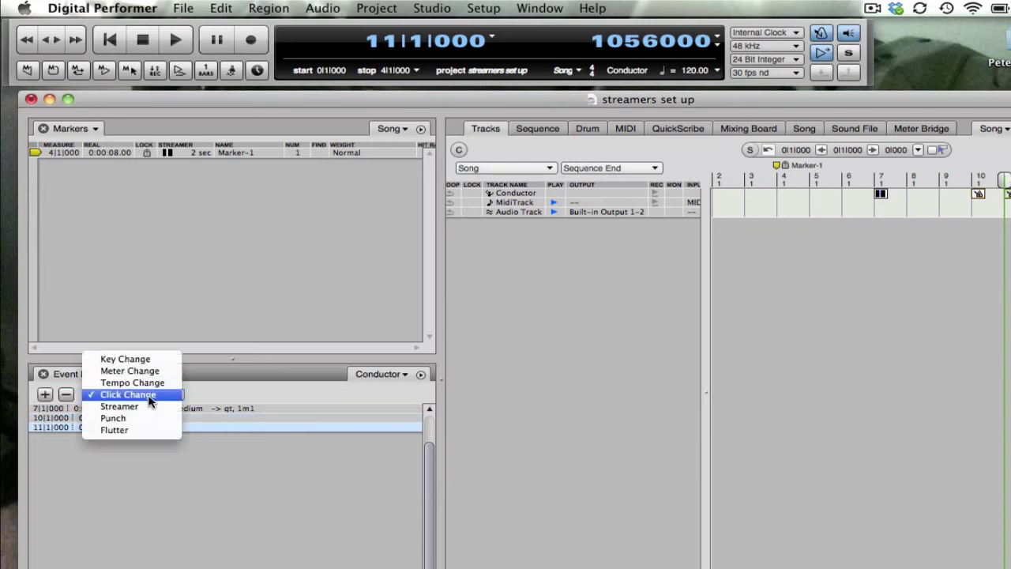
pyautogui.click(151, 429)
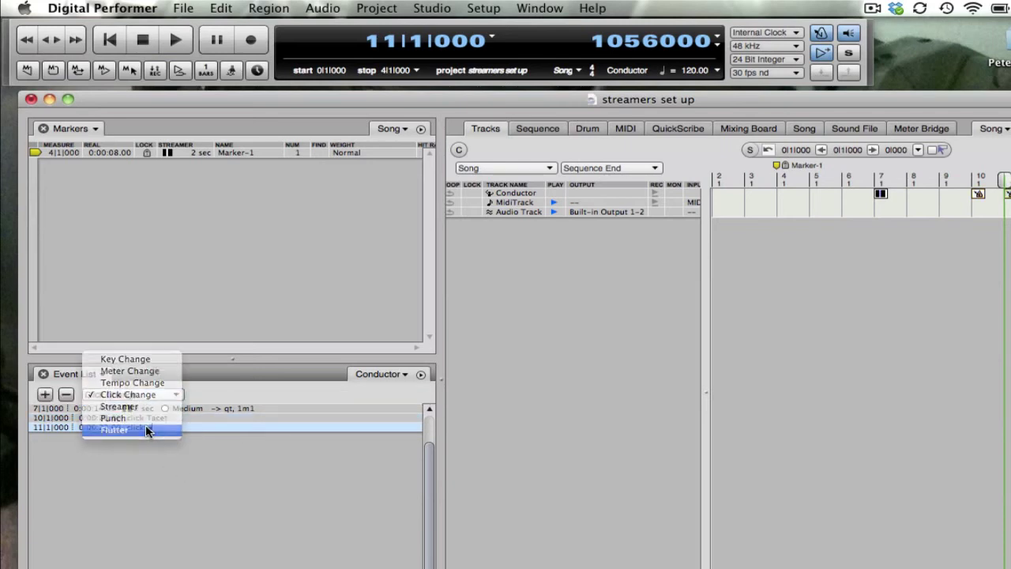
pyautogui.click(387, 48)
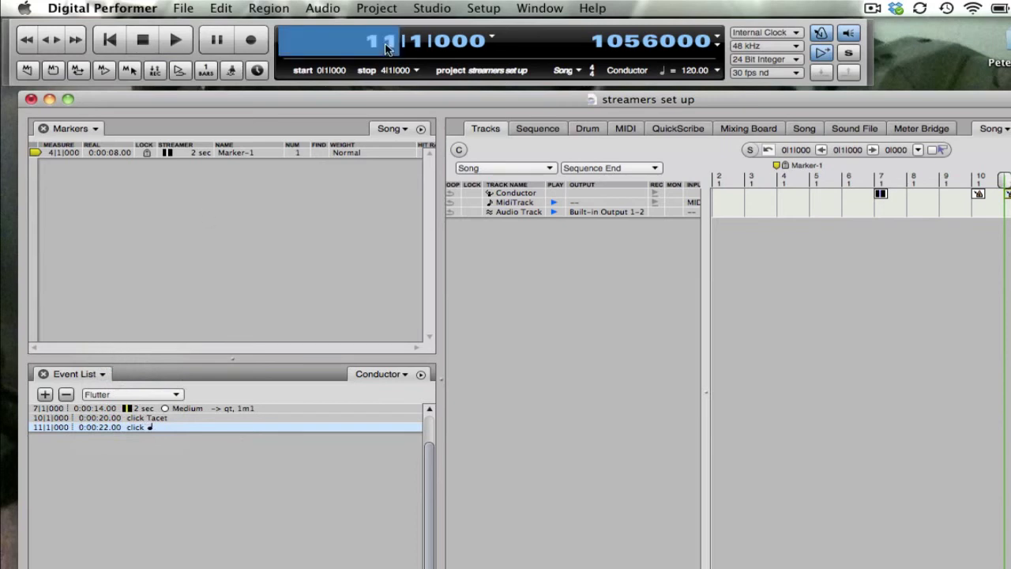
pyautogui.write('14')
pyautogui.press('Return')
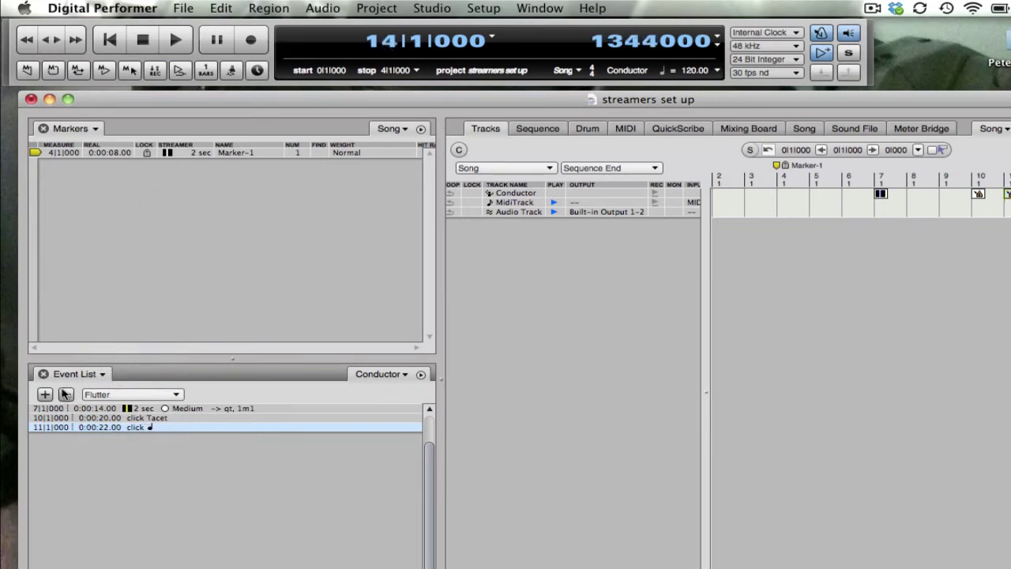
pyautogui.click(45, 395)
pyautogui.press('Return')
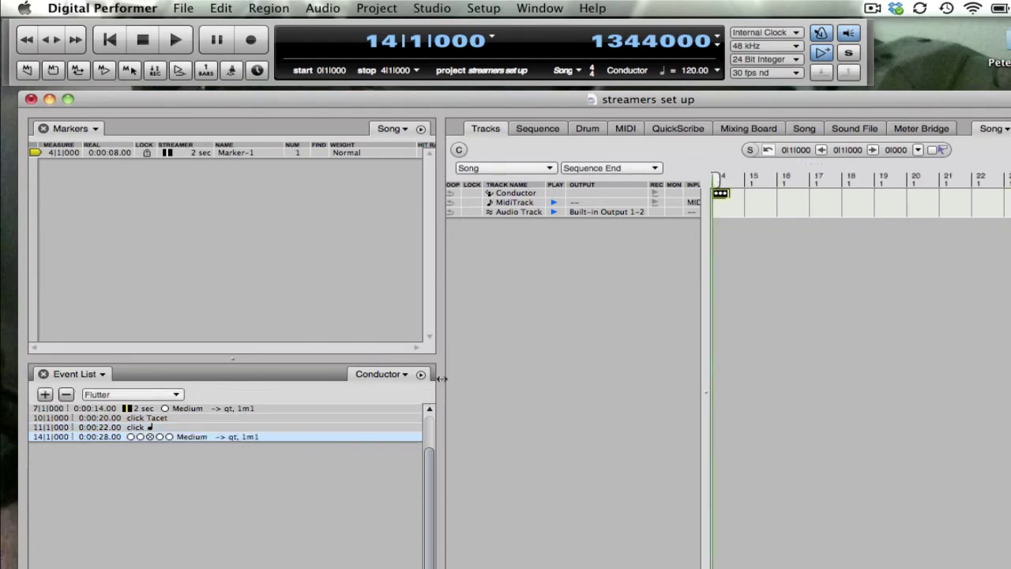
pyautogui.moveTo(440, 380); pyautogui.dragTo(102, 383)
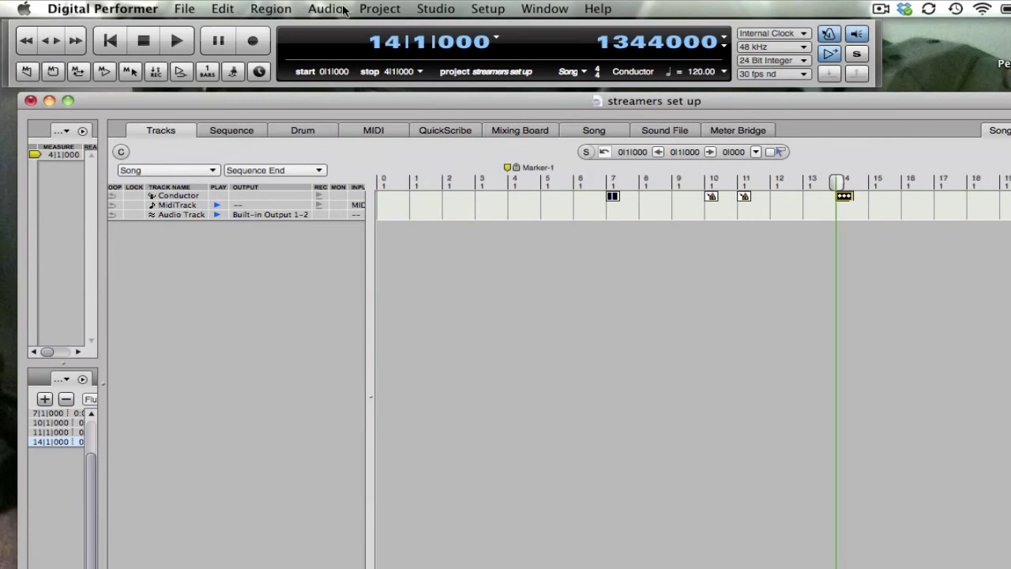
# Create an empty project clipping window named 'Streamers' and move it to the top right.
pyautogui.click(386, 11)
pyautogui.moveTo(377, 407)
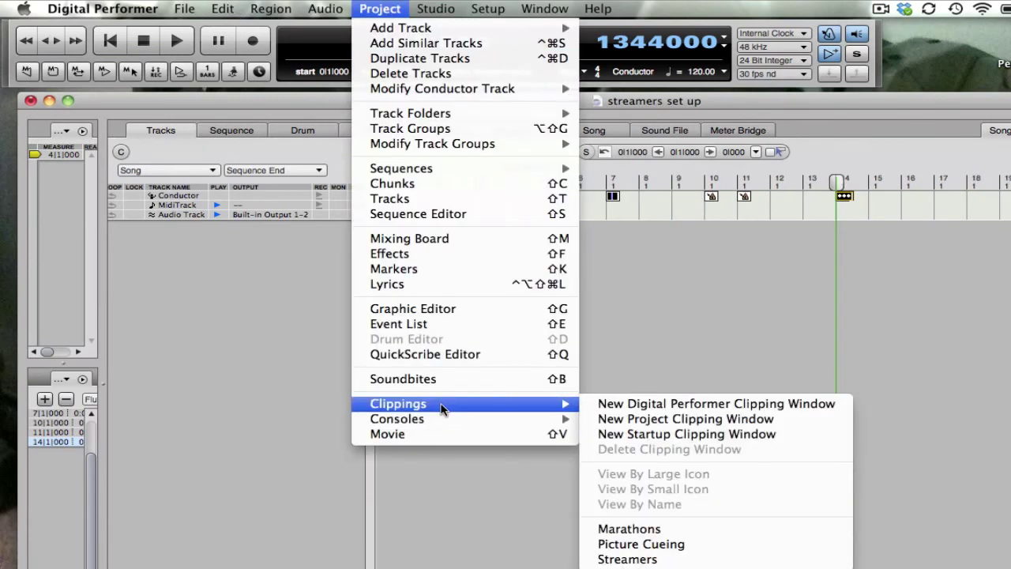
pyautogui.click(627, 427)
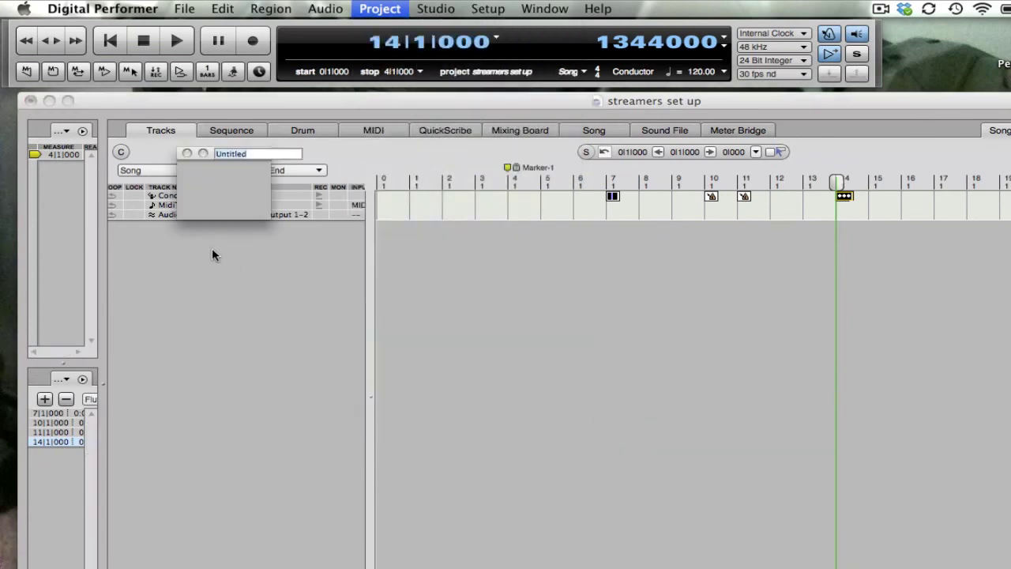
pyautogui.write('Streamer')
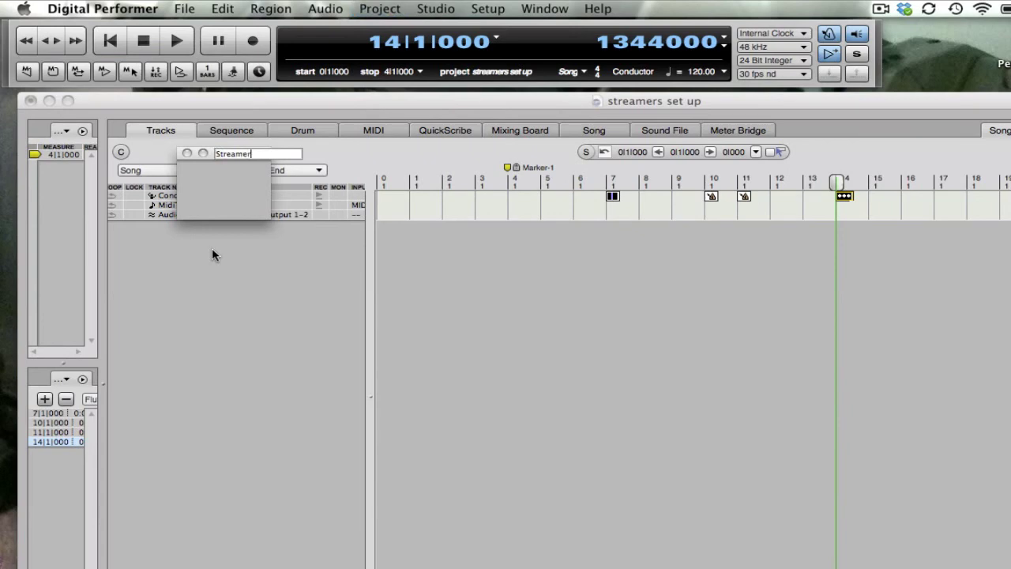
pyautogui.write('s')
pyautogui.press('Return')
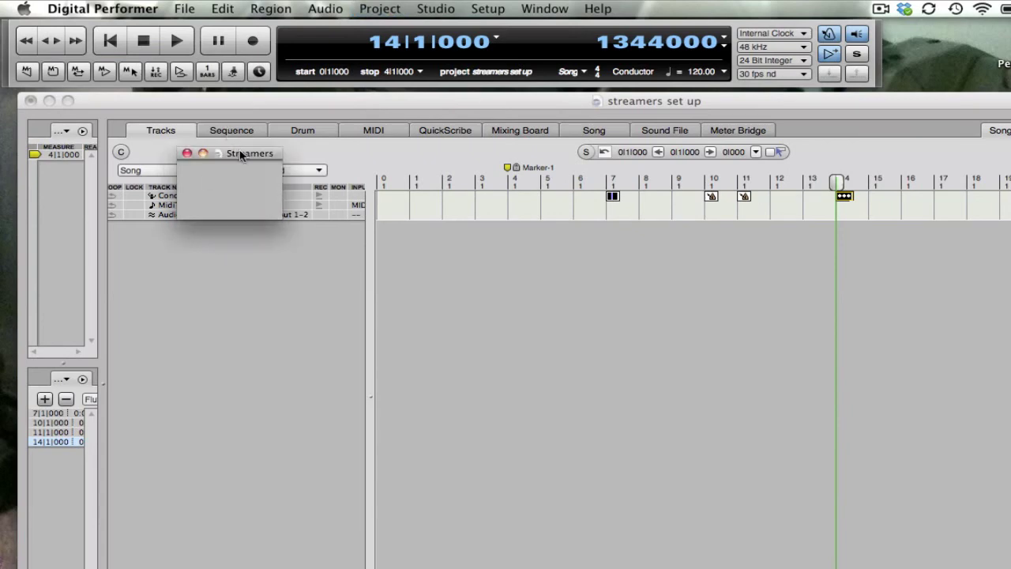
pyautogui.moveTo(241, 153); pyautogui.dragTo(924, 25)
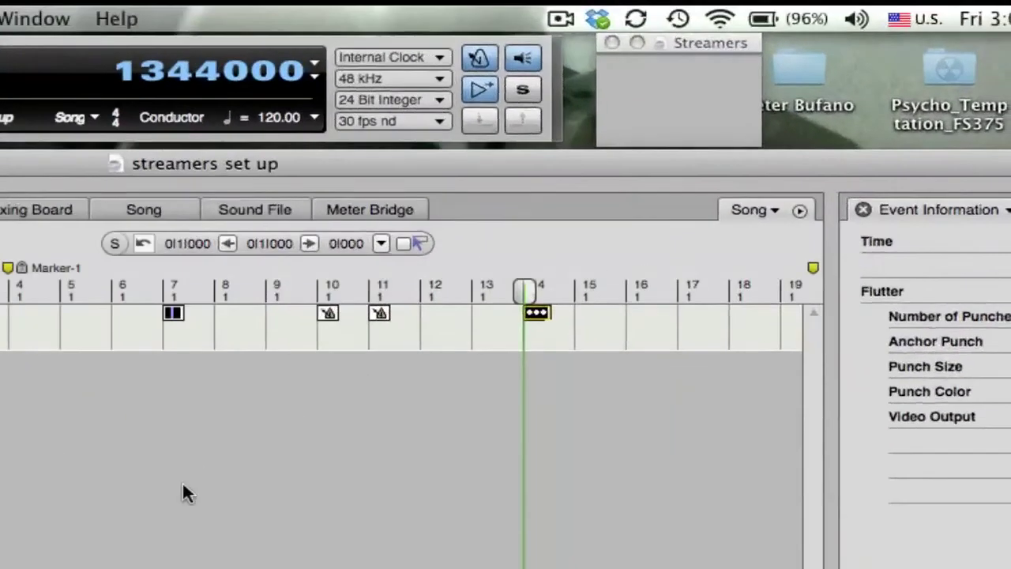
# Copy the bar 7 streamer into Streamers and rename the clipping to Yellow.
pyautogui.click(177, 313)
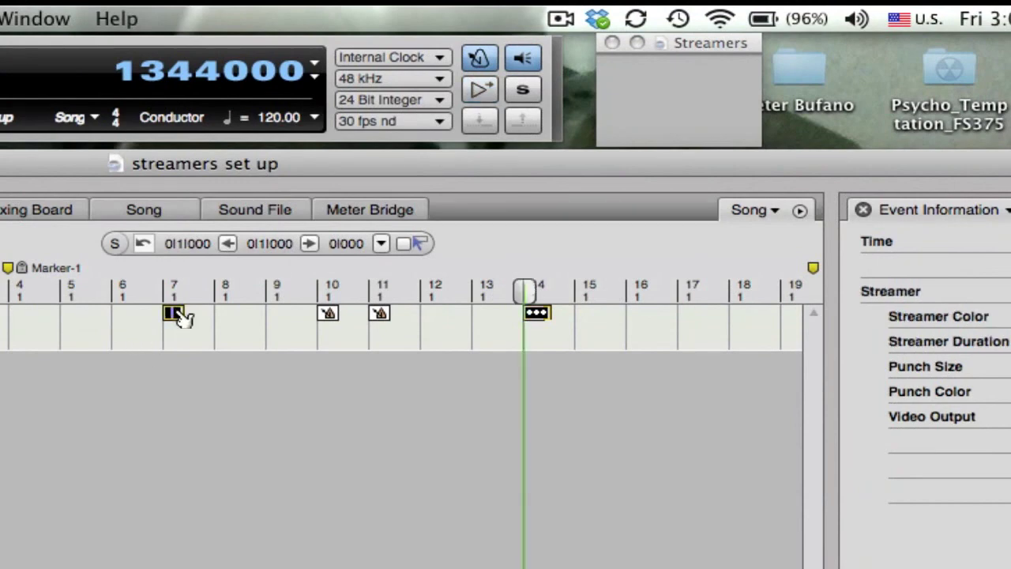
pyautogui.moveTo(181, 316); pyautogui.dragTo(662, 94)
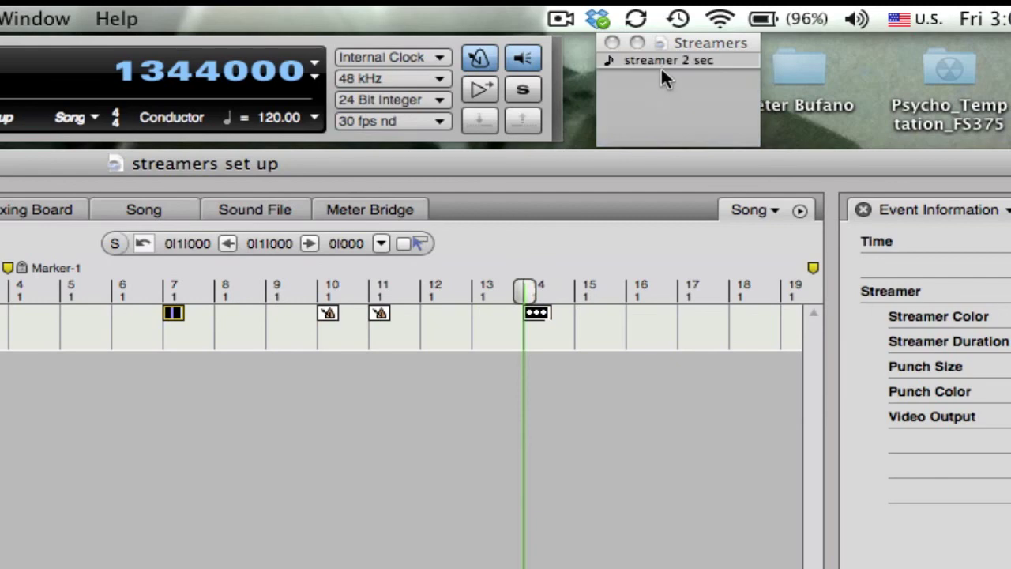
pyautogui.click(658, 60)
pyautogui.click(659, 61)
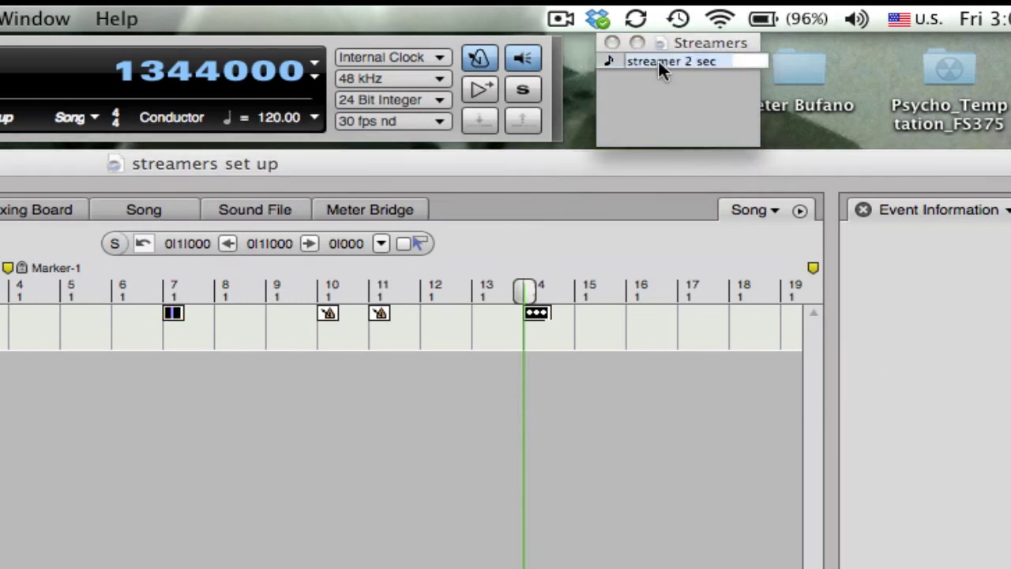
pyautogui.write('T')
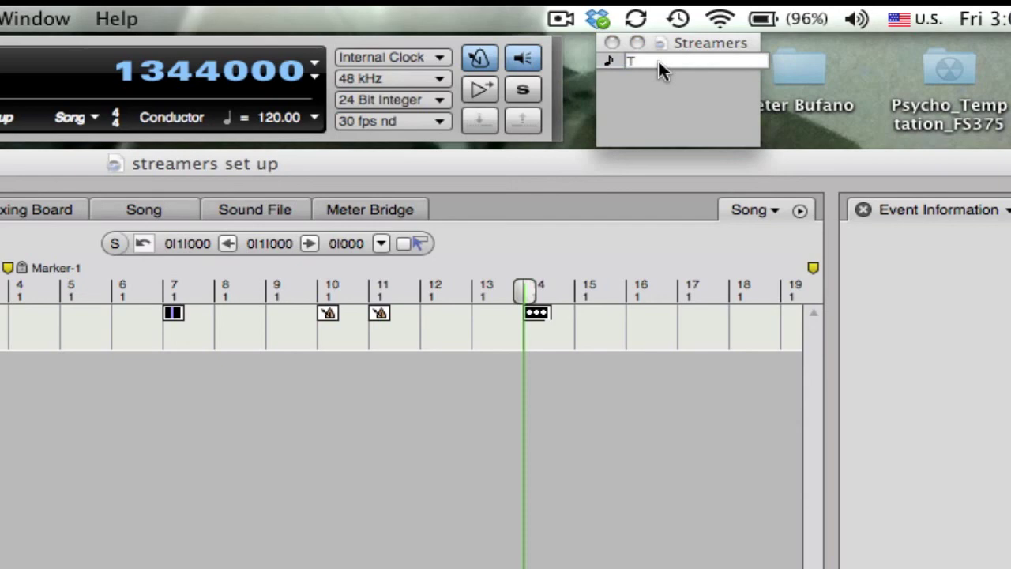
pyautogui.write('ellow')
pyautogui.press('Return')
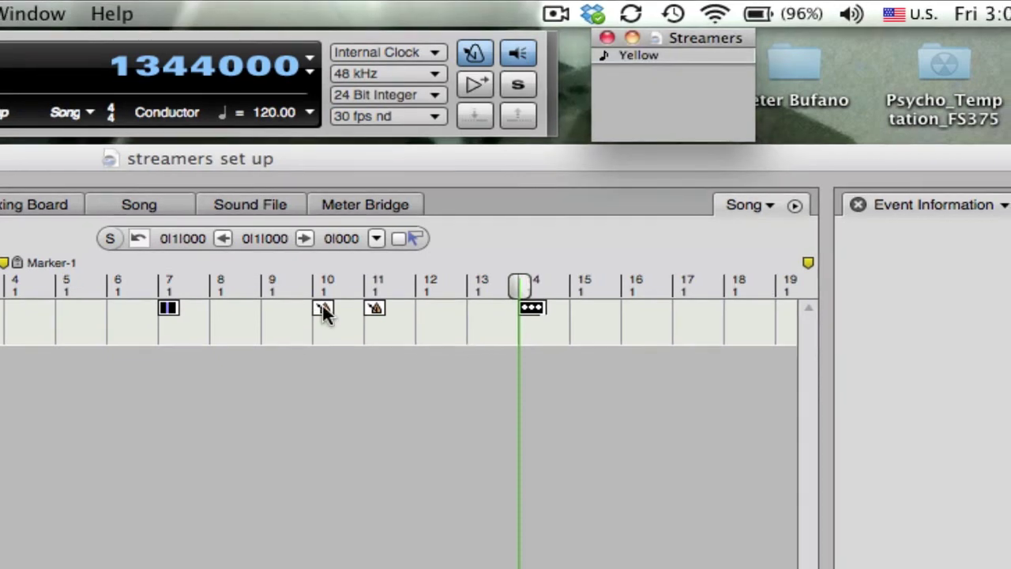
# Store the bar 10 and bar 11 click changes as Streamers clippings.
pyautogui.click(324, 310)
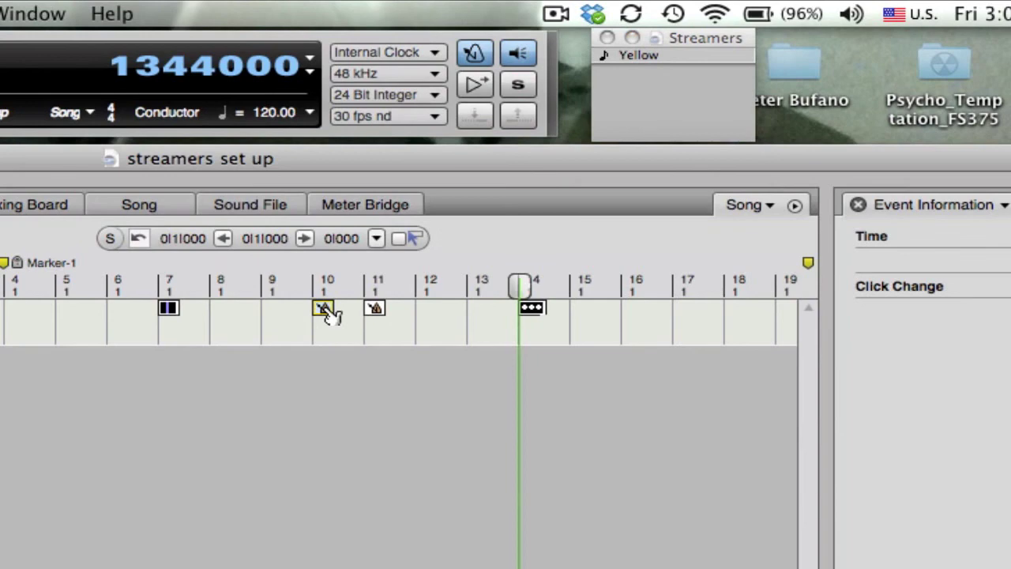
pyautogui.click(638, 107)
pyautogui.moveTo(638, 107); pyautogui.dragTo(630, 96)
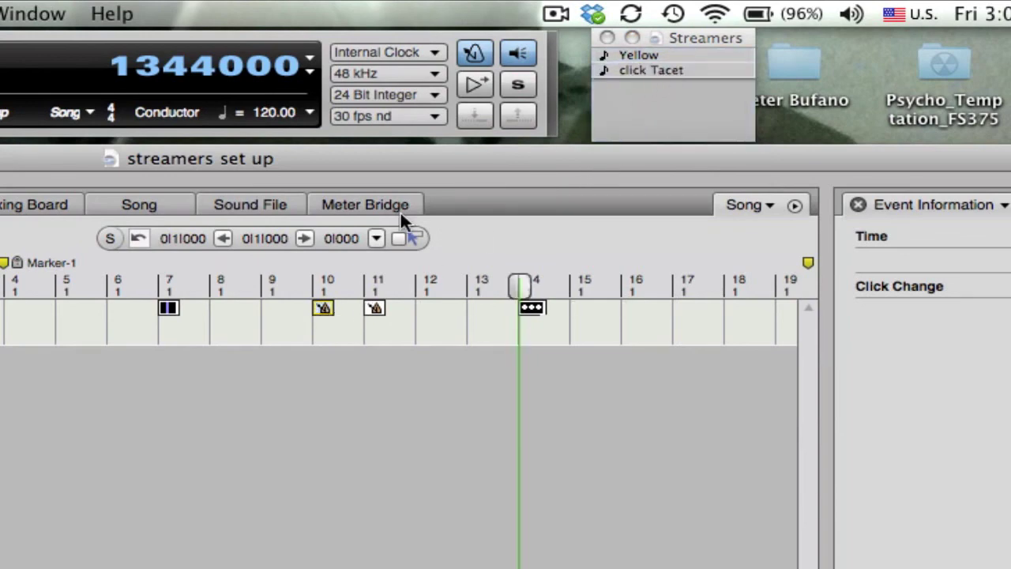
pyautogui.click(376, 308)
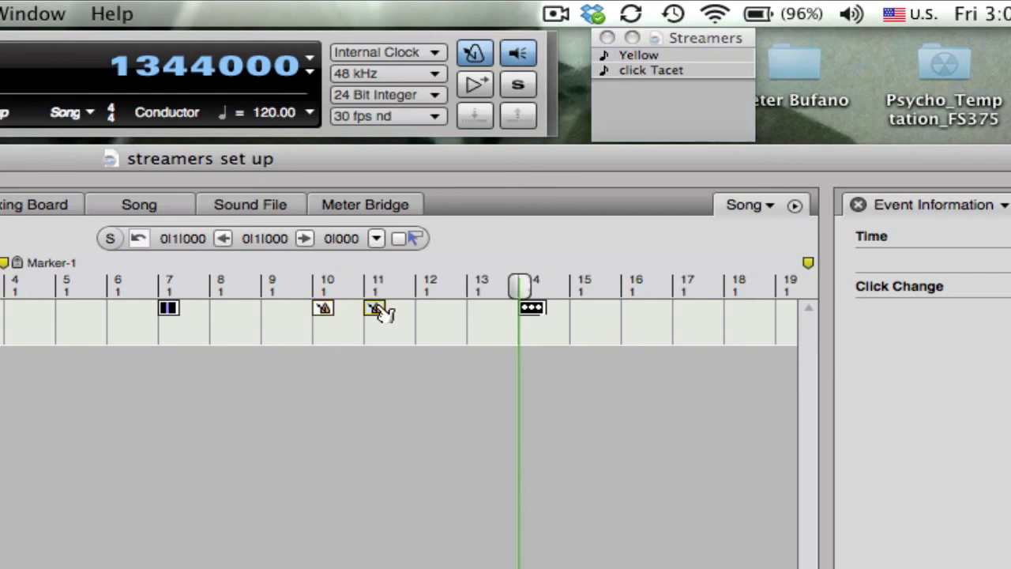
pyautogui.moveTo(382, 312); pyautogui.dragTo(637, 107)
# Clip the bar 14 Medium flutter into Streamers, then place it at bar 23.
pyautogui.click(532, 308)
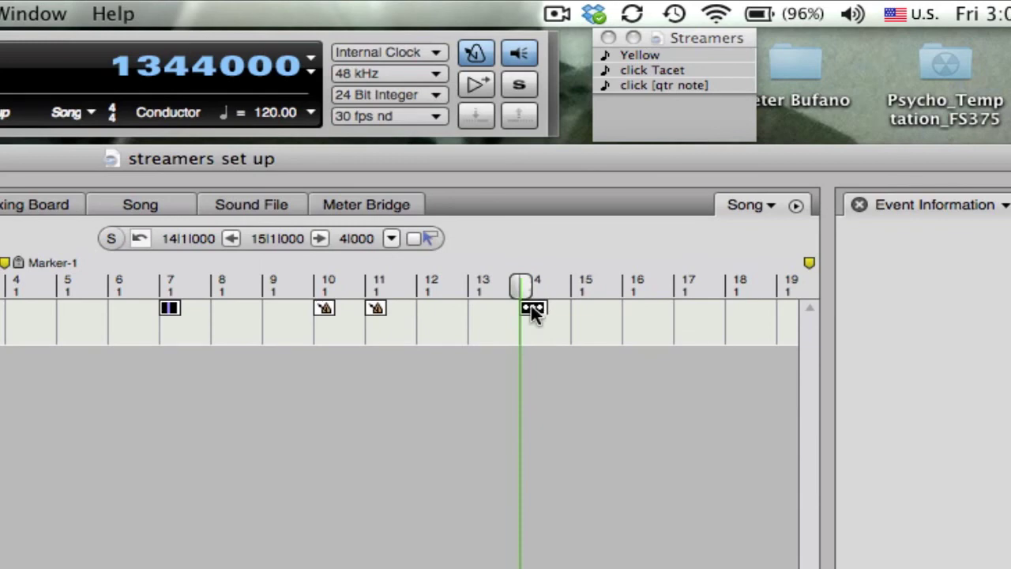
pyautogui.moveTo(536, 314); pyautogui.dragTo(673, 117)
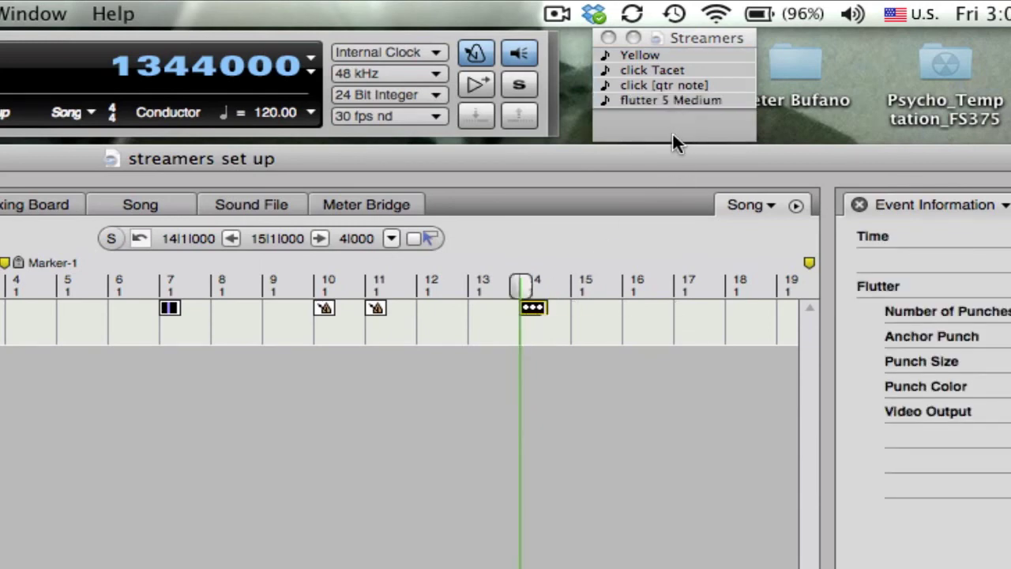
pyautogui.click(609, 100)
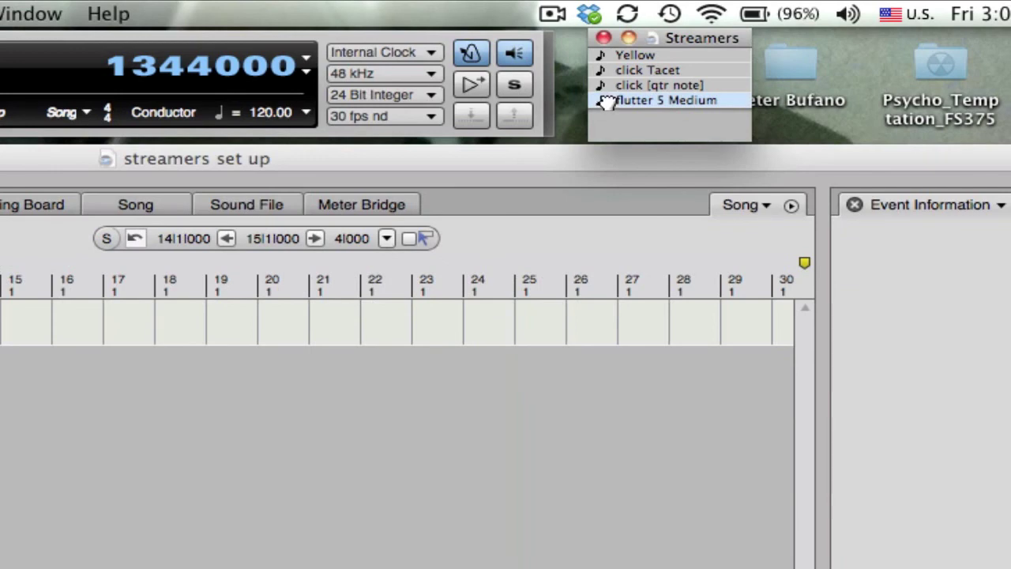
pyautogui.moveTo(606, 102); pyautogui.dragTo(440, 308)
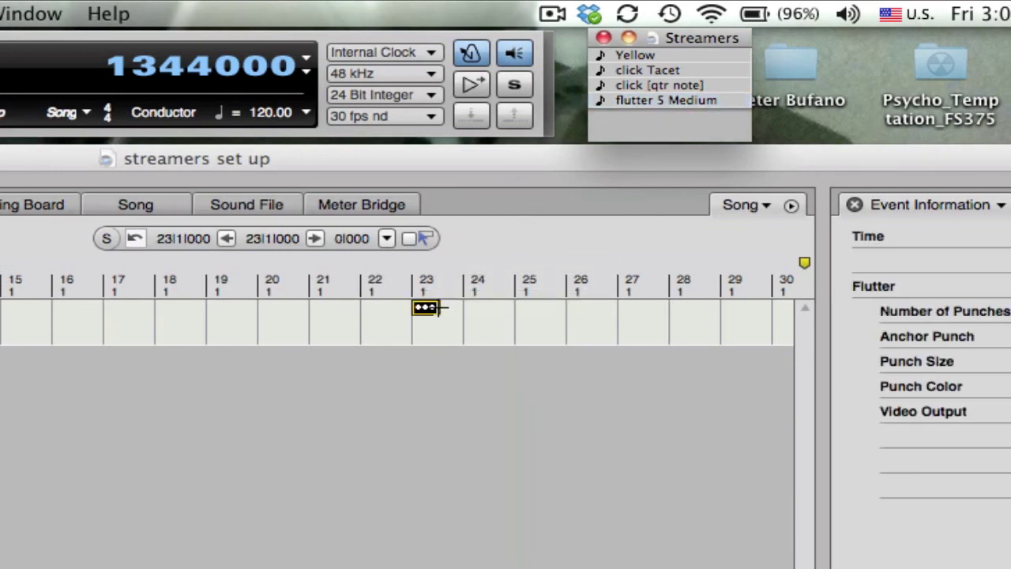